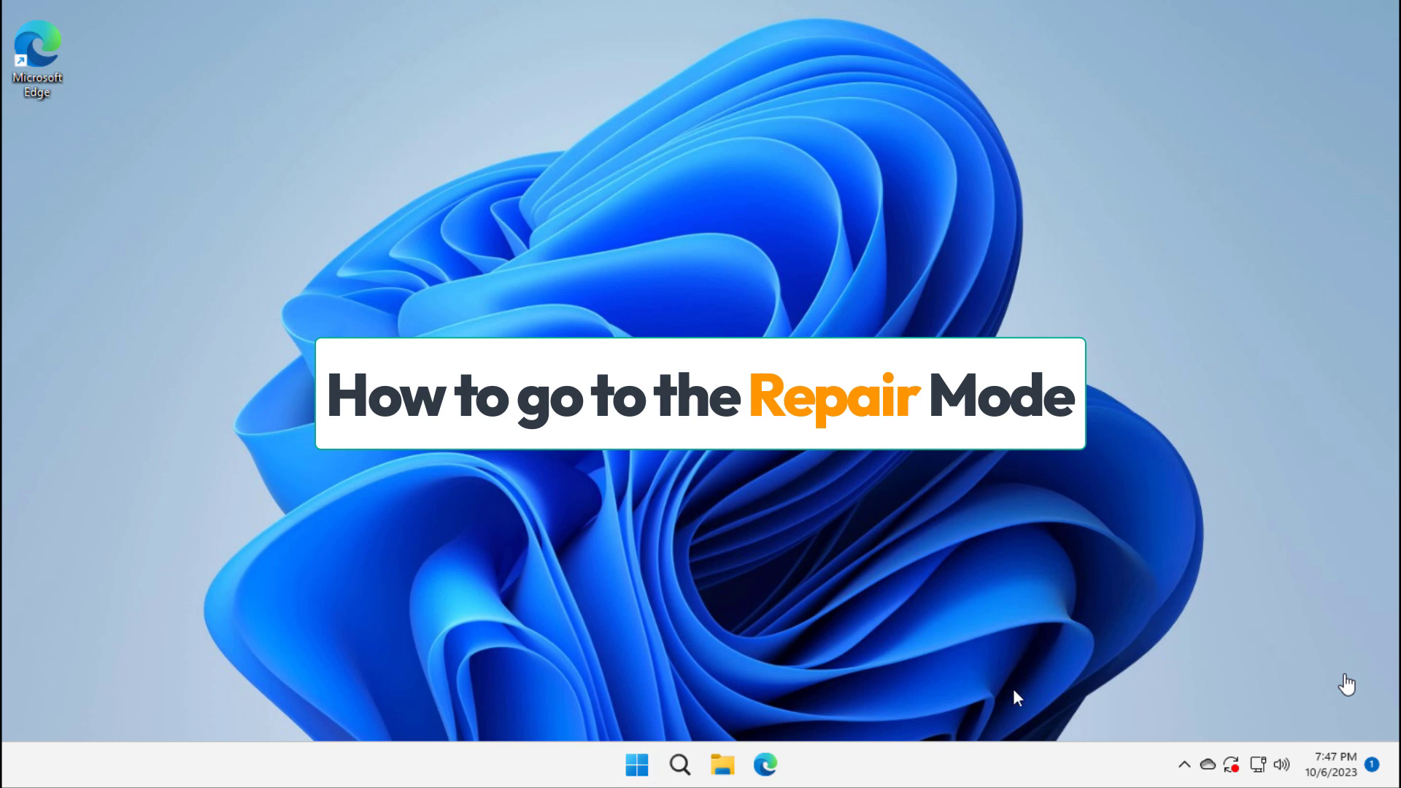
# Shift-restart from the Start menu into recovery and go to Troubleshoot > Advanced options.
pyautogui.click(637, 764)
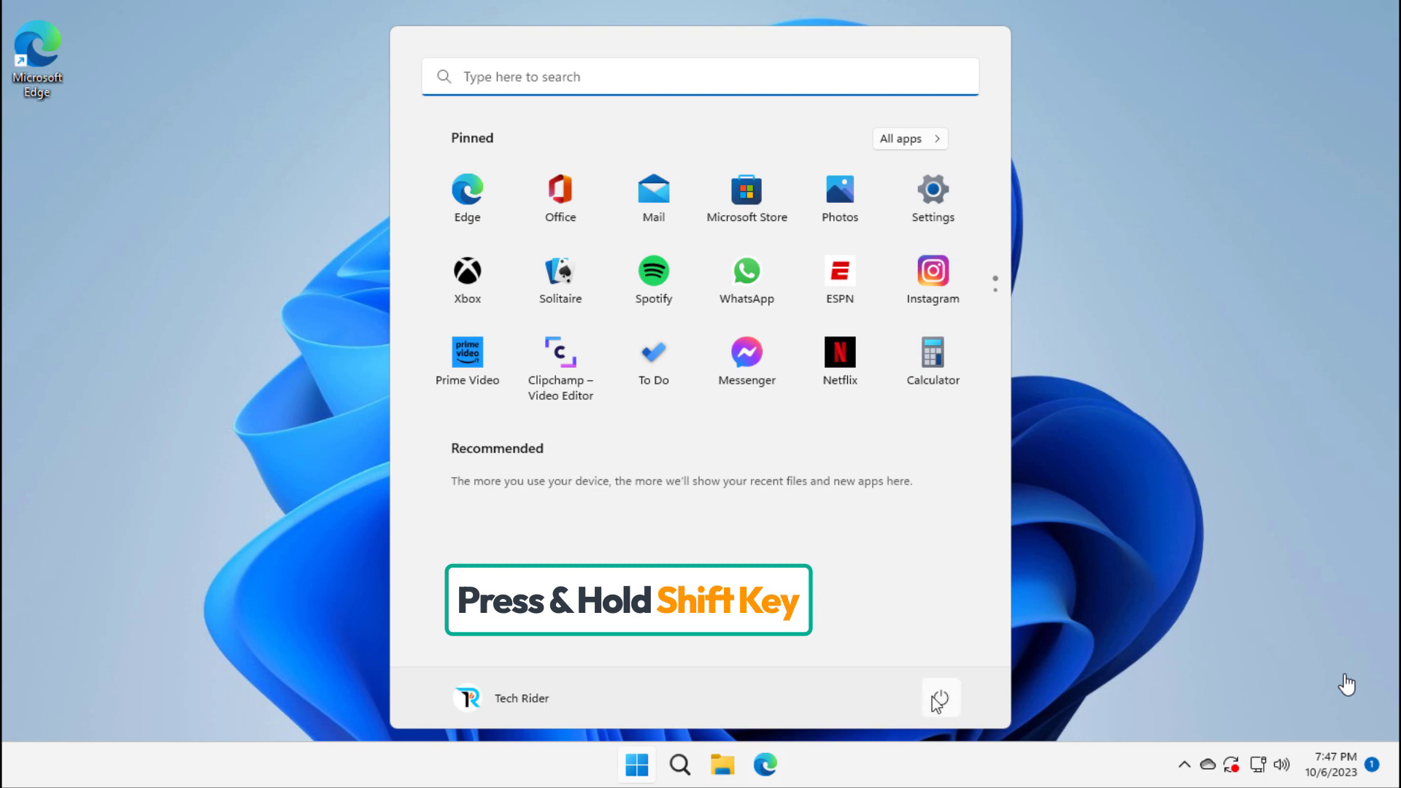
pyautogui.click(939, 699)
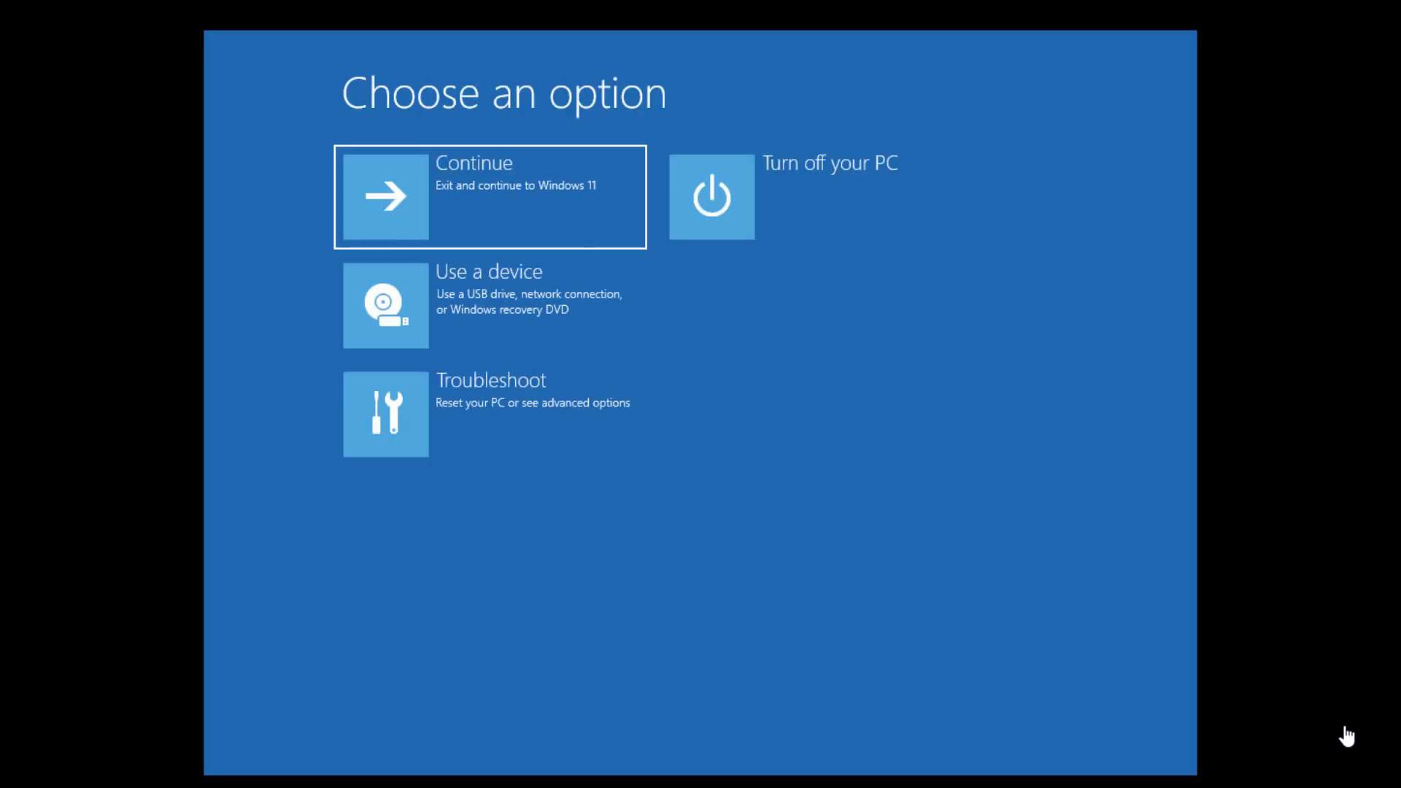
pyautogui.click(498, 414)
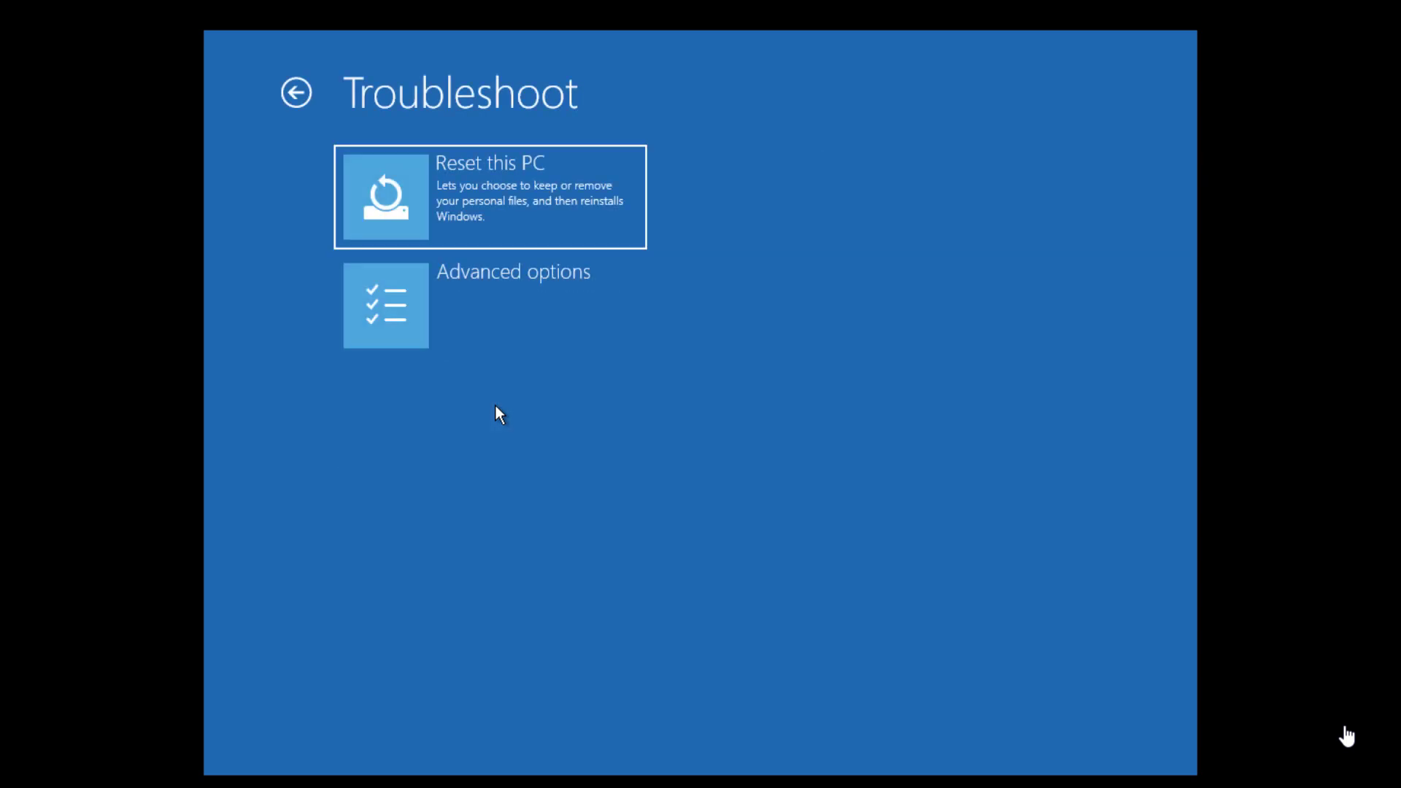
pyautogui.click(469, 311)
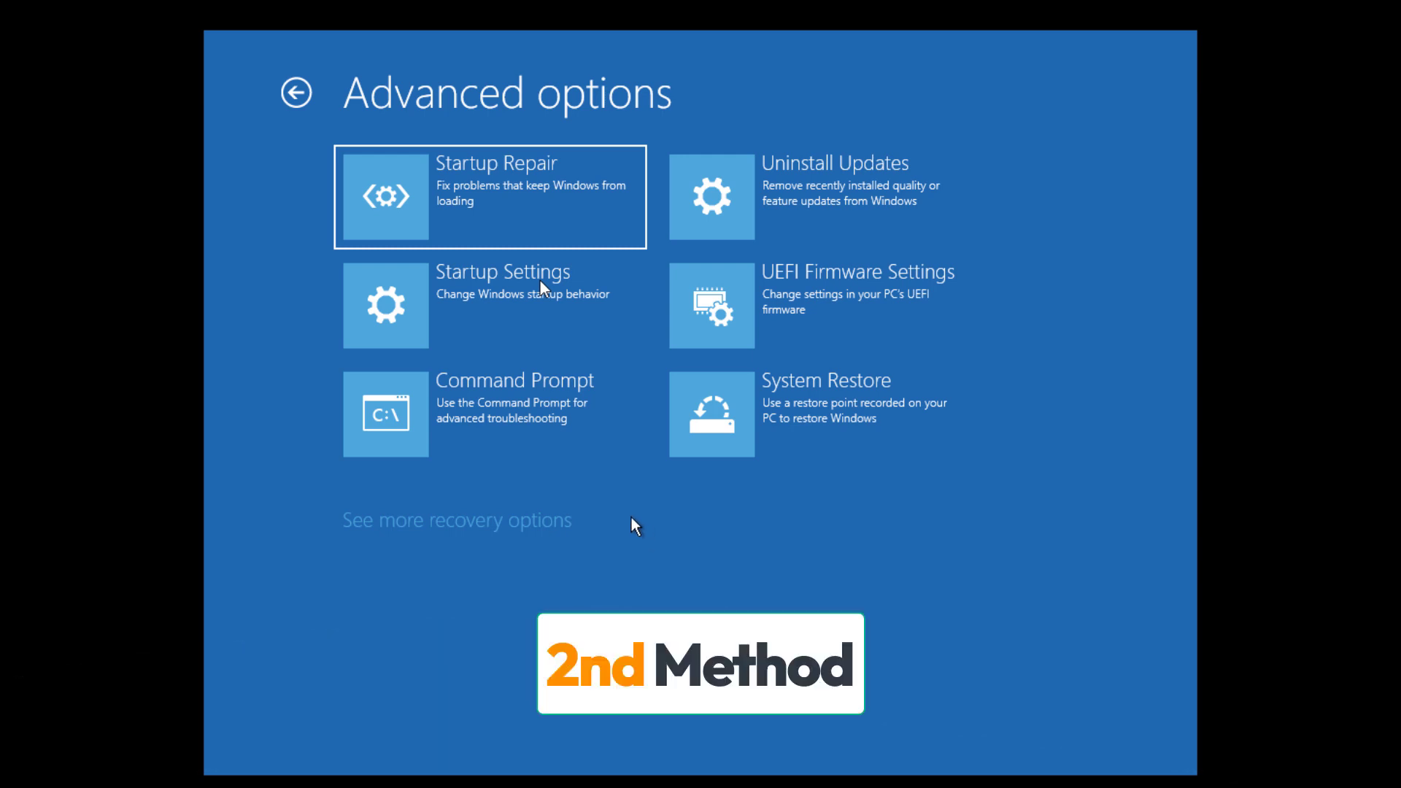
# In Command Prompt, run bootrec /fixmbr, bootrec /fixboot and bootrec /scanos.
pyautogui.click(499, 420)
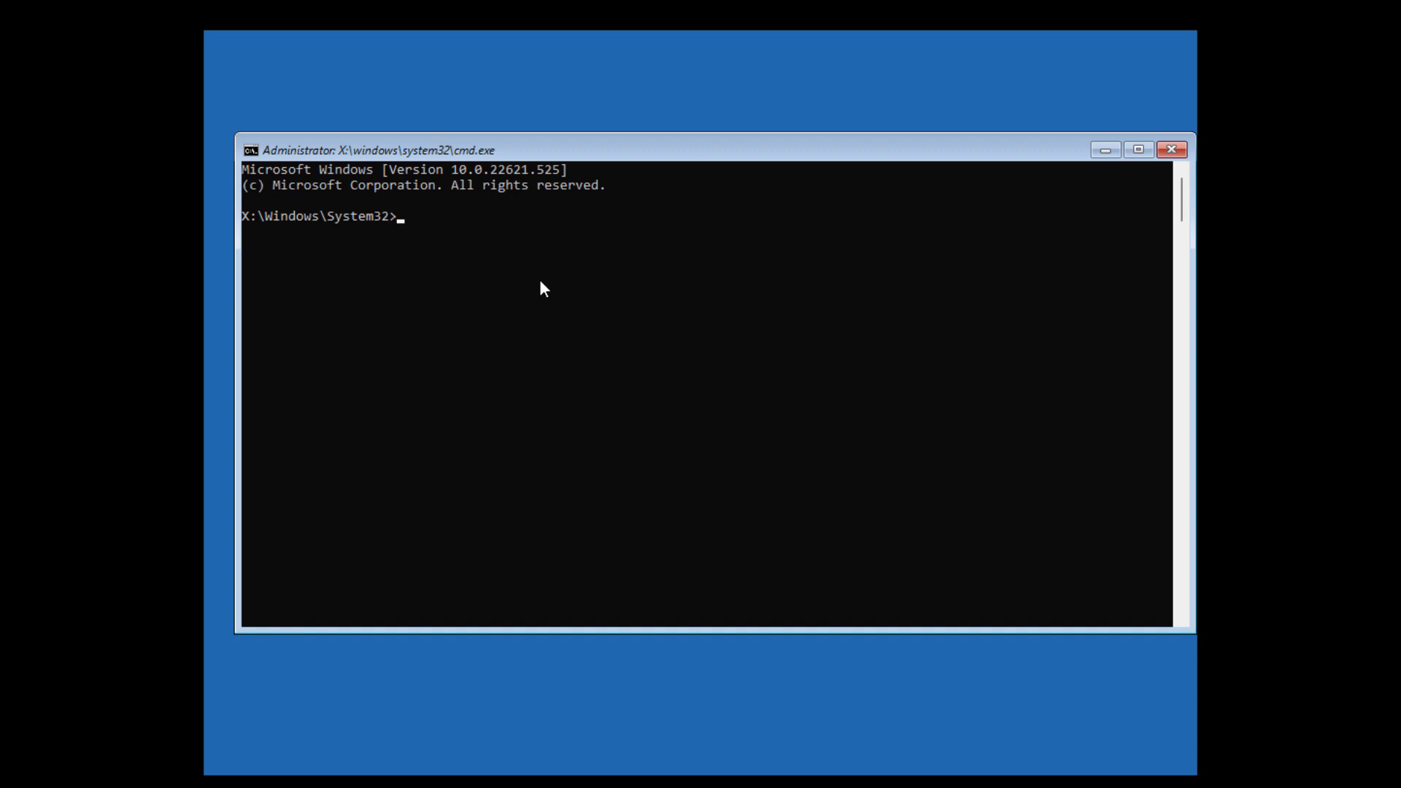
pyautogui.write('boot')
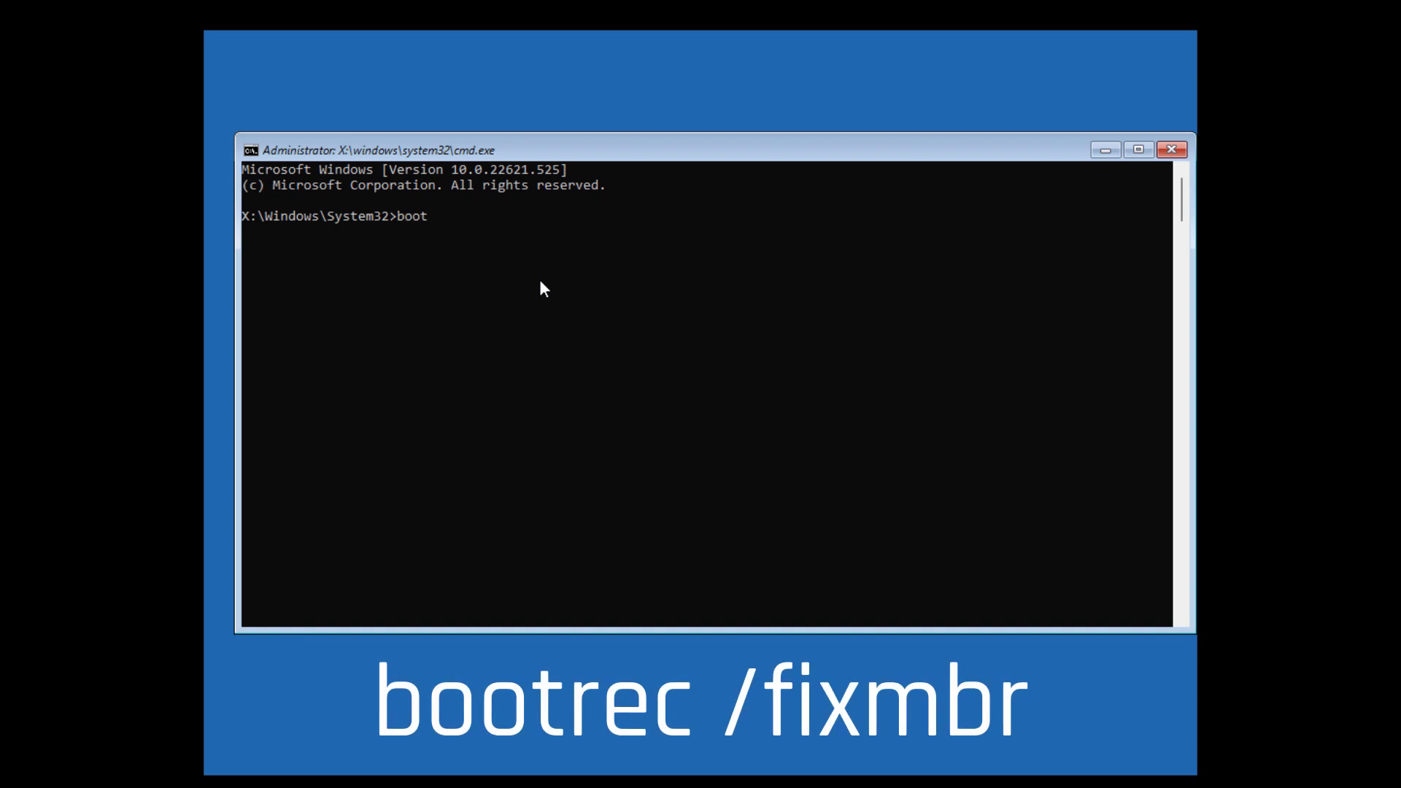
pyautogui.write('rec /fixmbr')
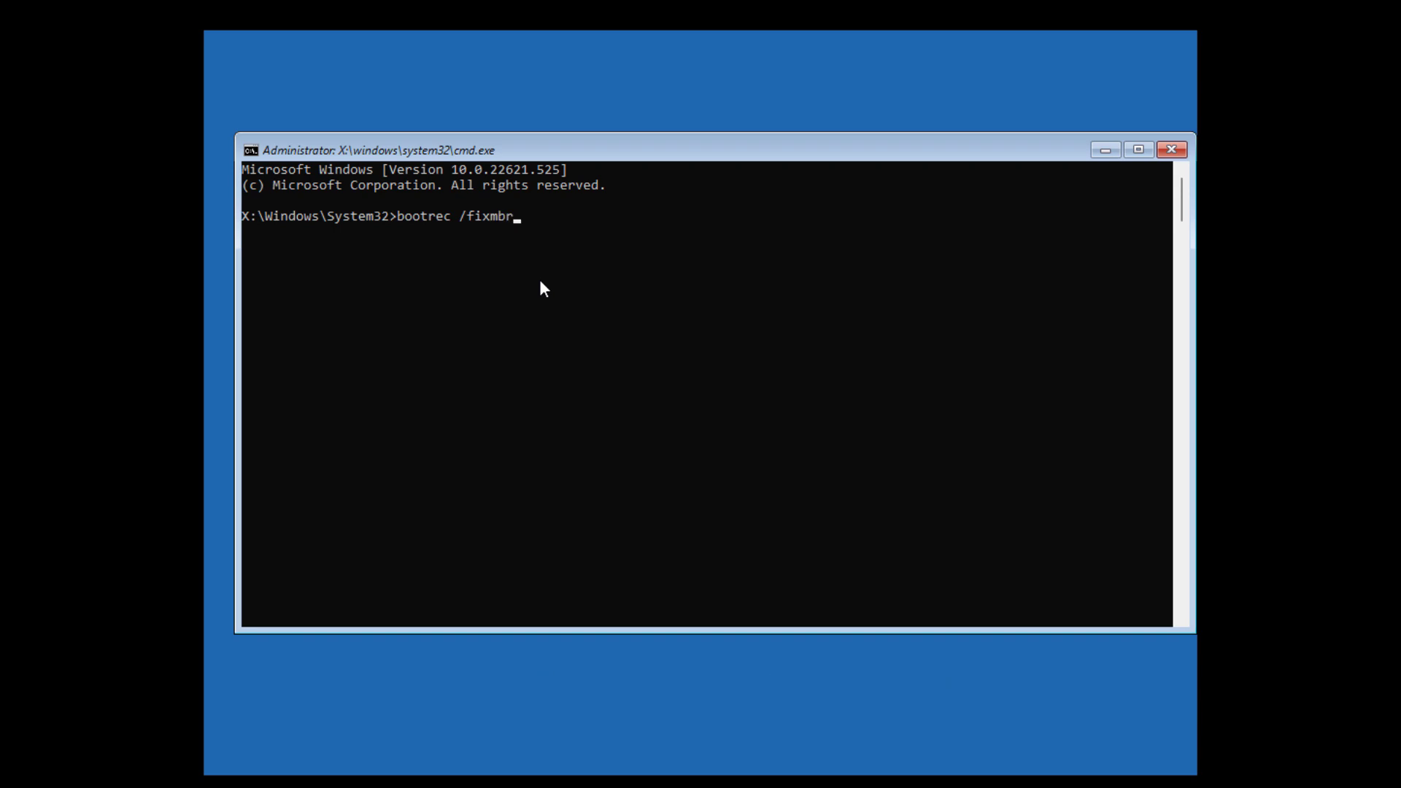
pyautogui.press('Return')
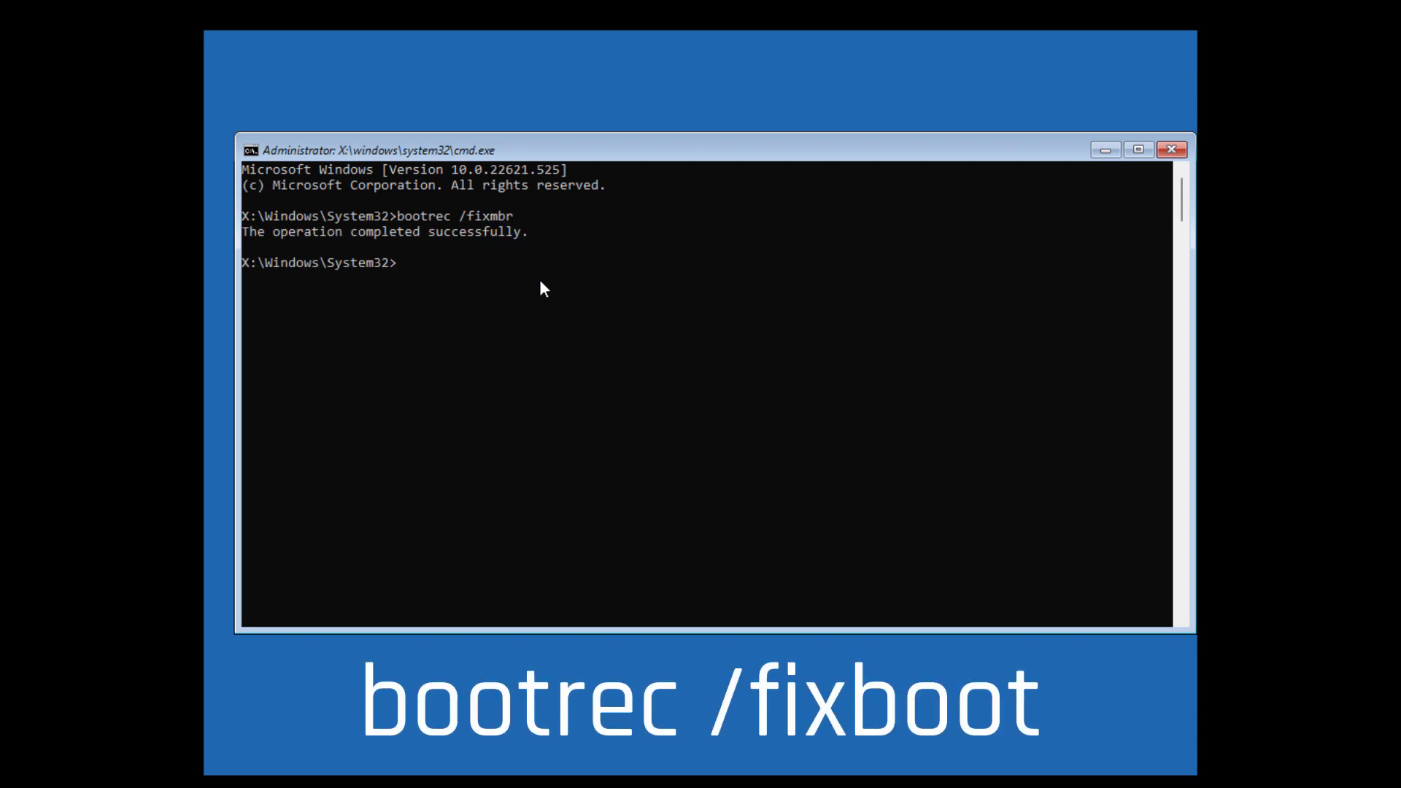
pyautogui.write('bootrec /fixboot')
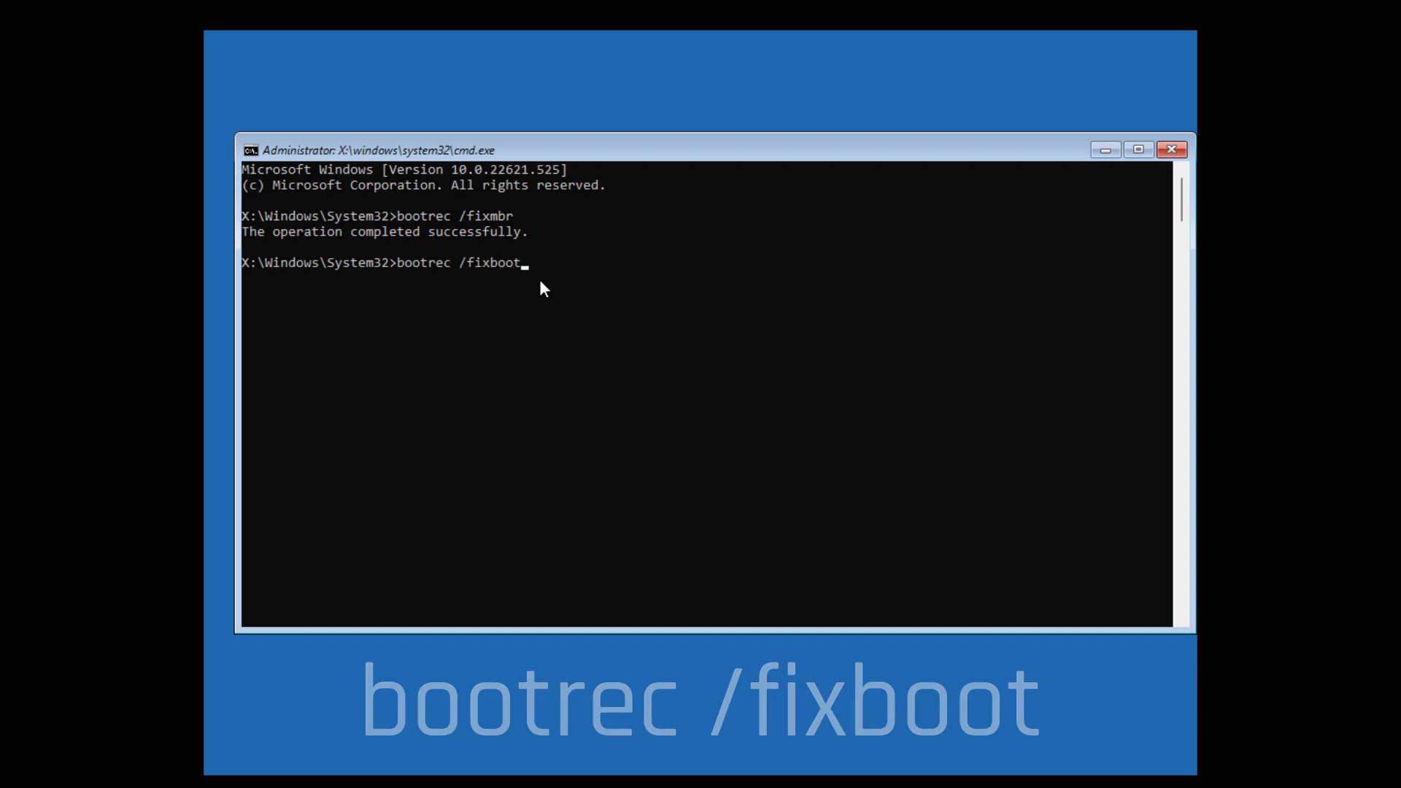
pyautogui.press('Return')
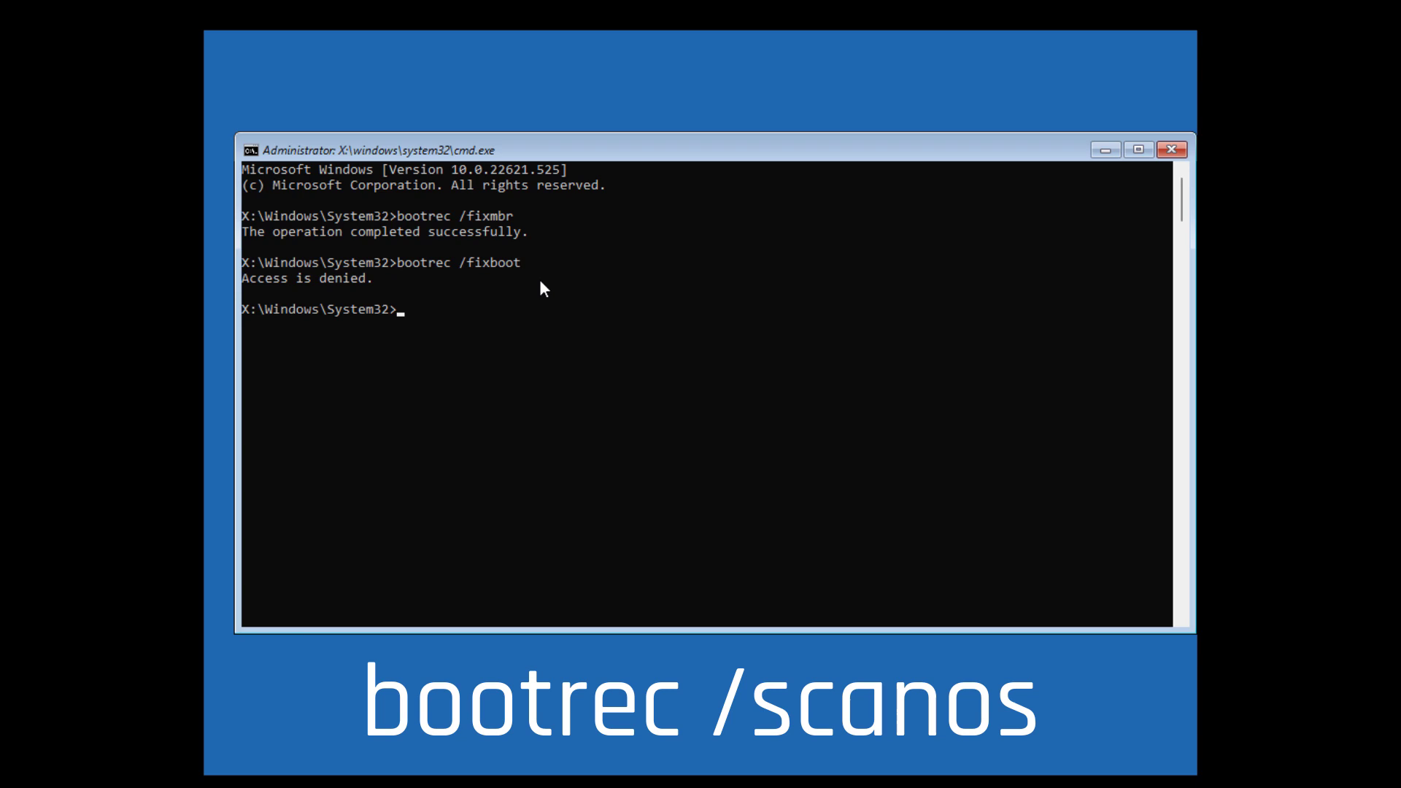
pyautogui.write('bootrec /scan')
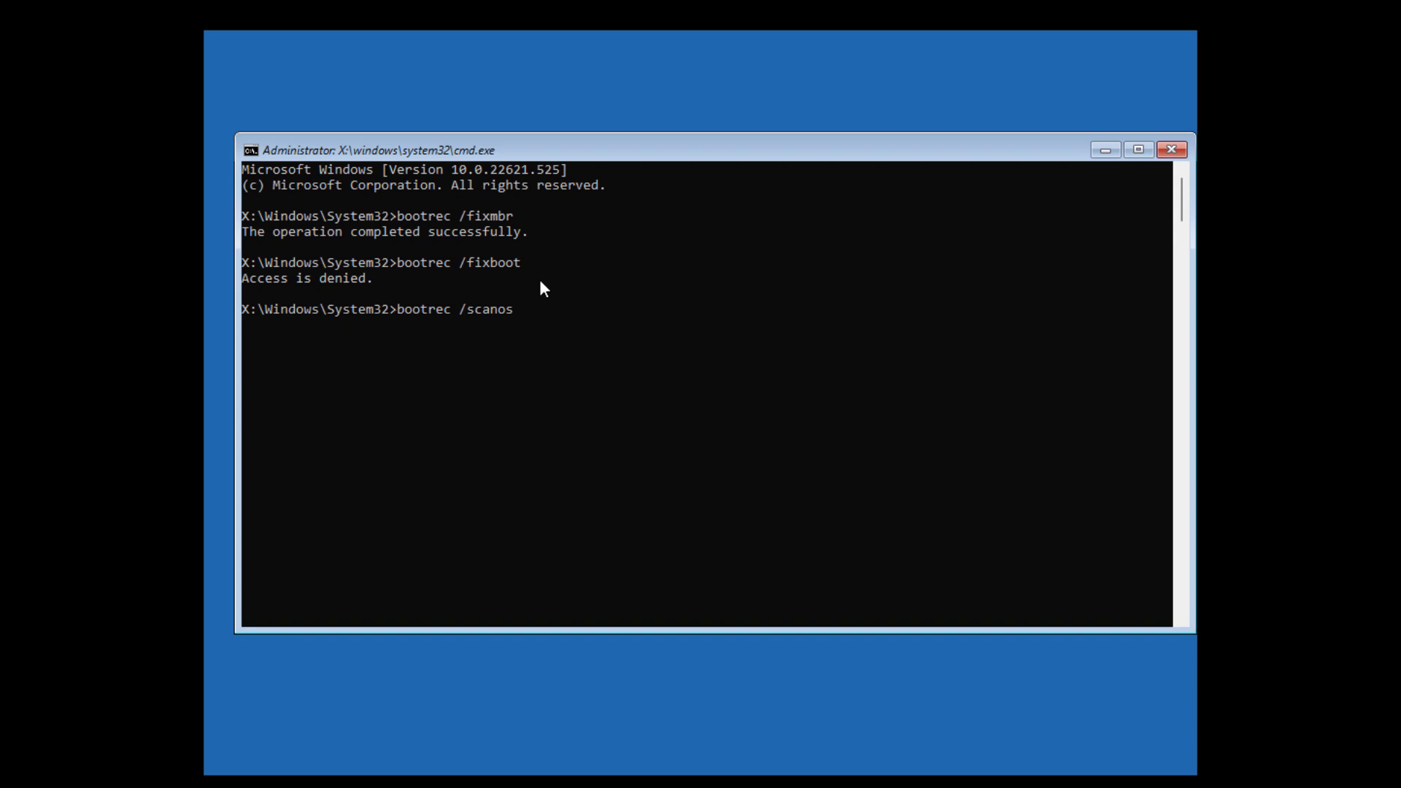
pyautogui.write('os')
pyautogui.press('Return')
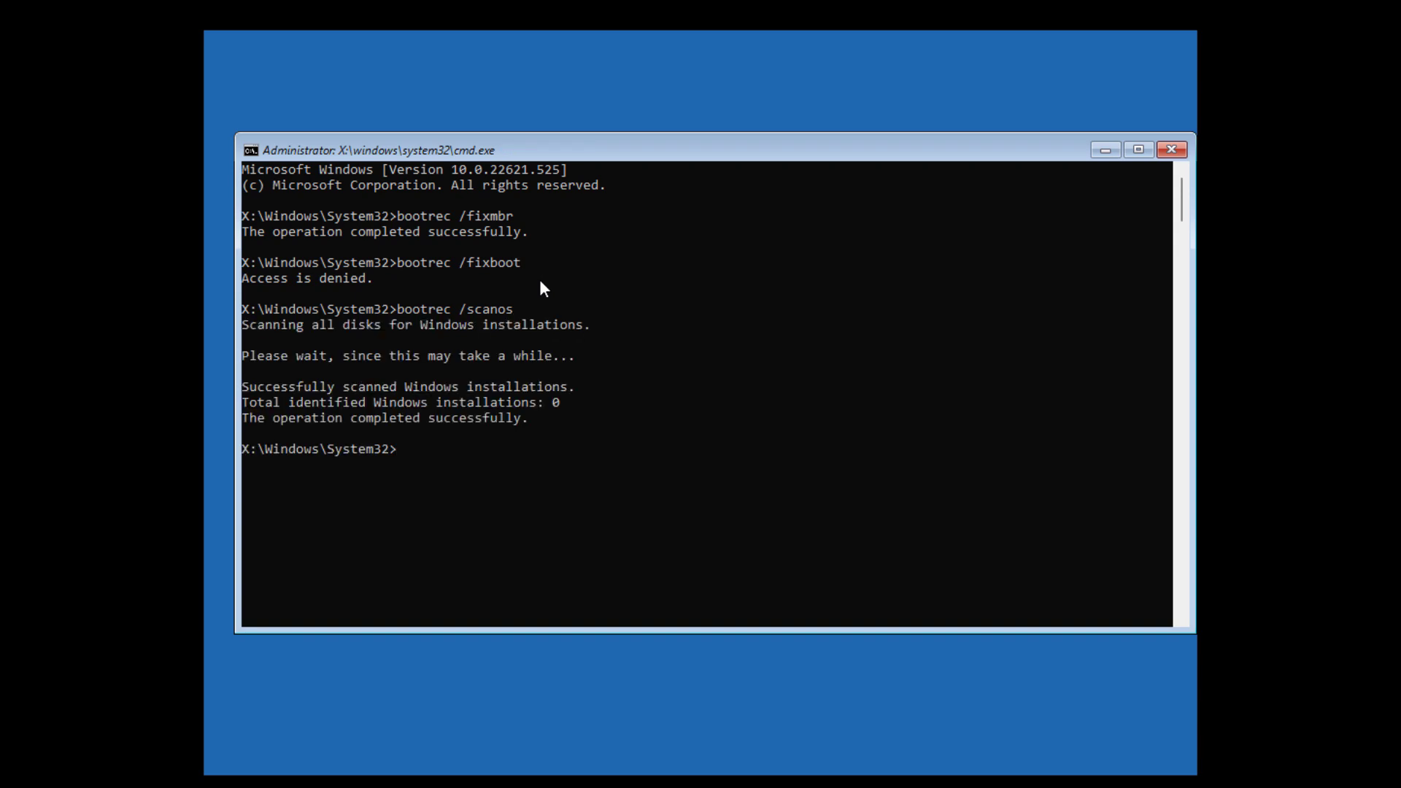
# Run chkdsk /f/r and sfc /scannow, then exit the console.
pyautogui.write('chkdsk /f')
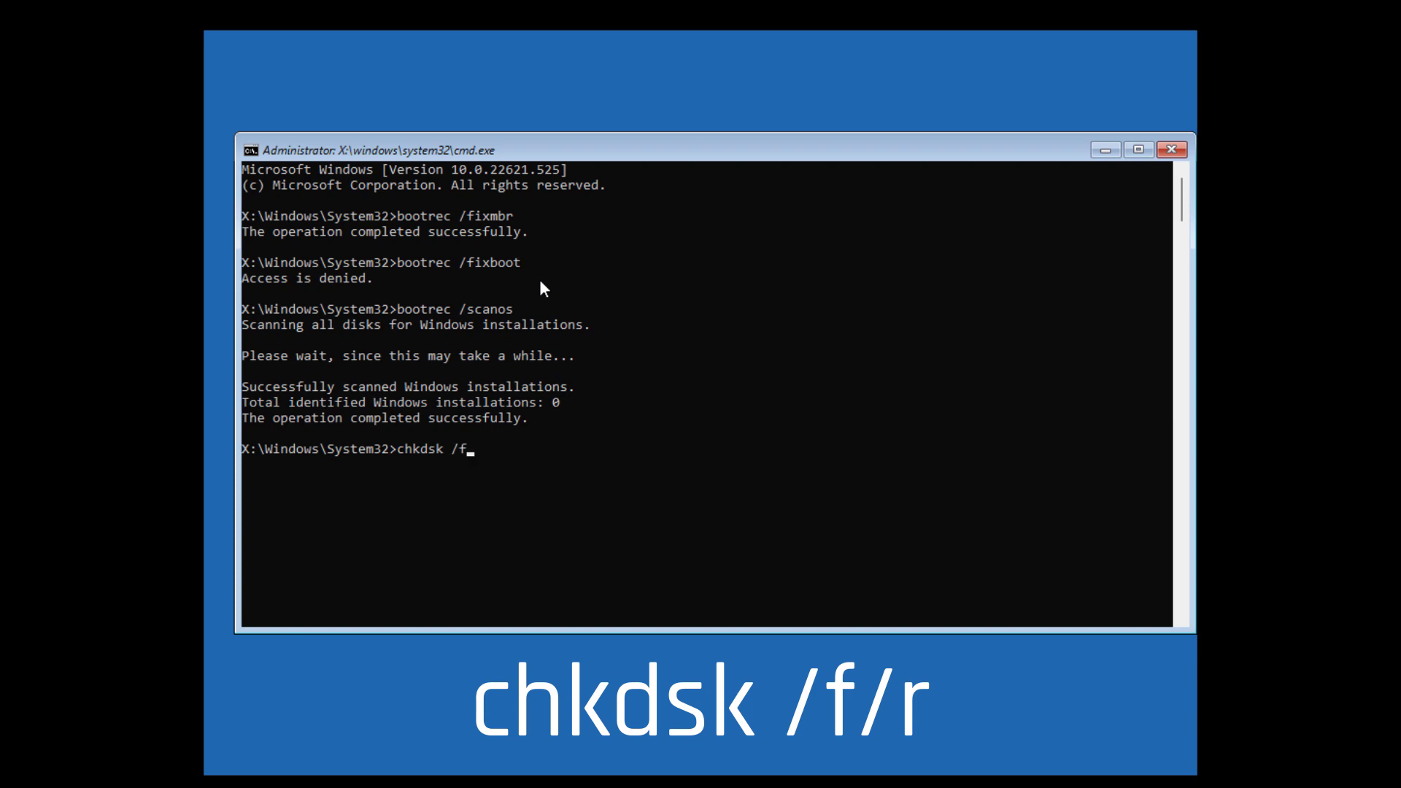
pyautogui.write('/r')
pyautogui.press('Return')
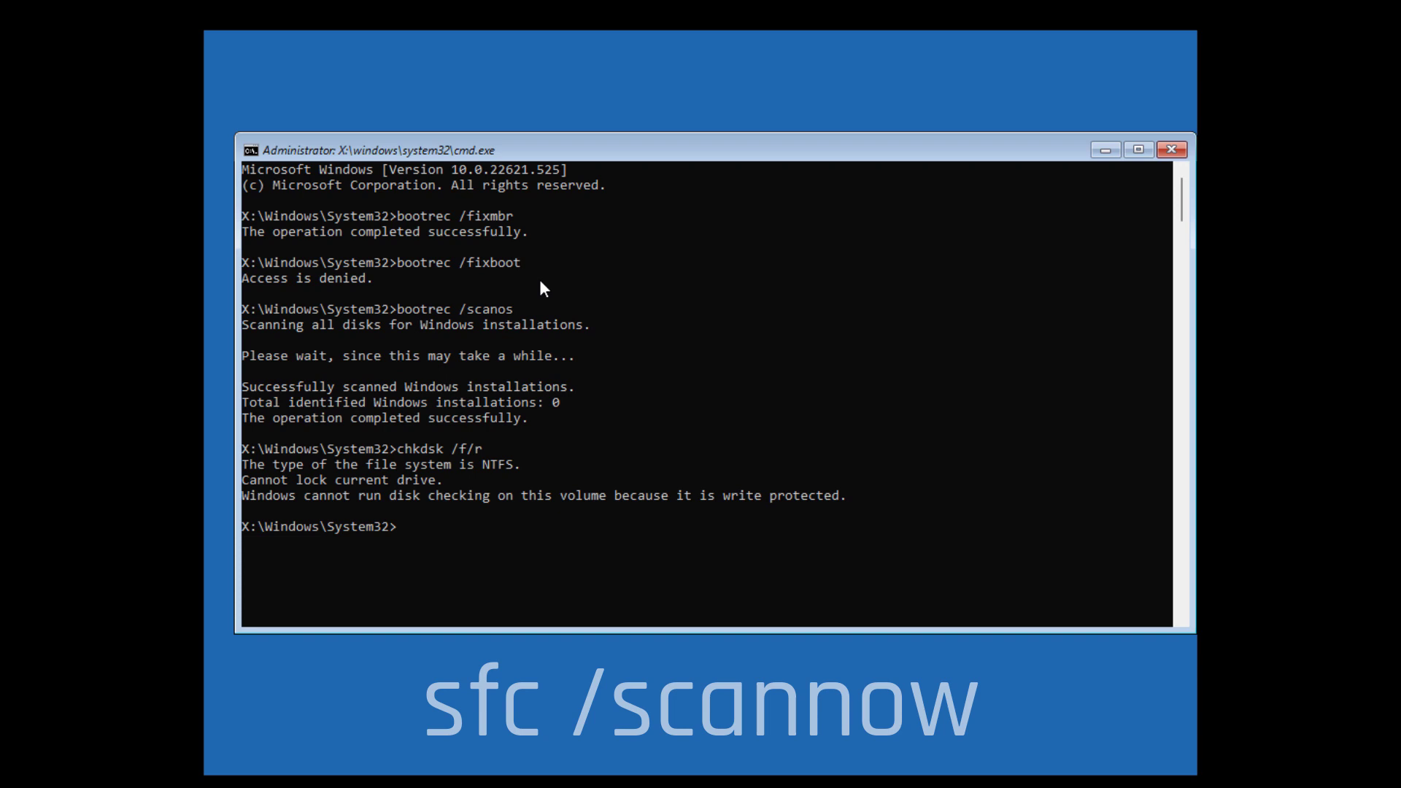
pyautogui.write('sfc /scannow')
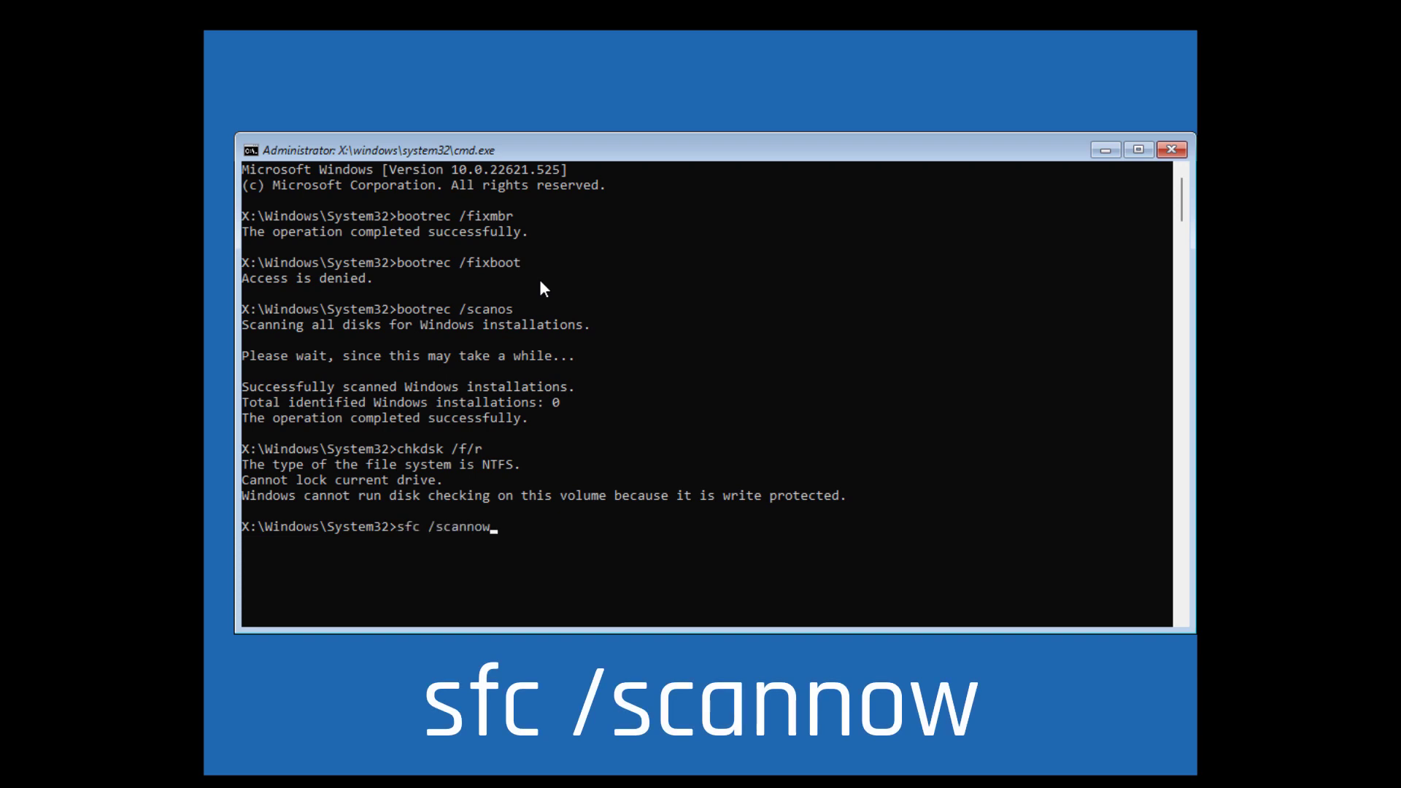
pyautogui.press('Return')
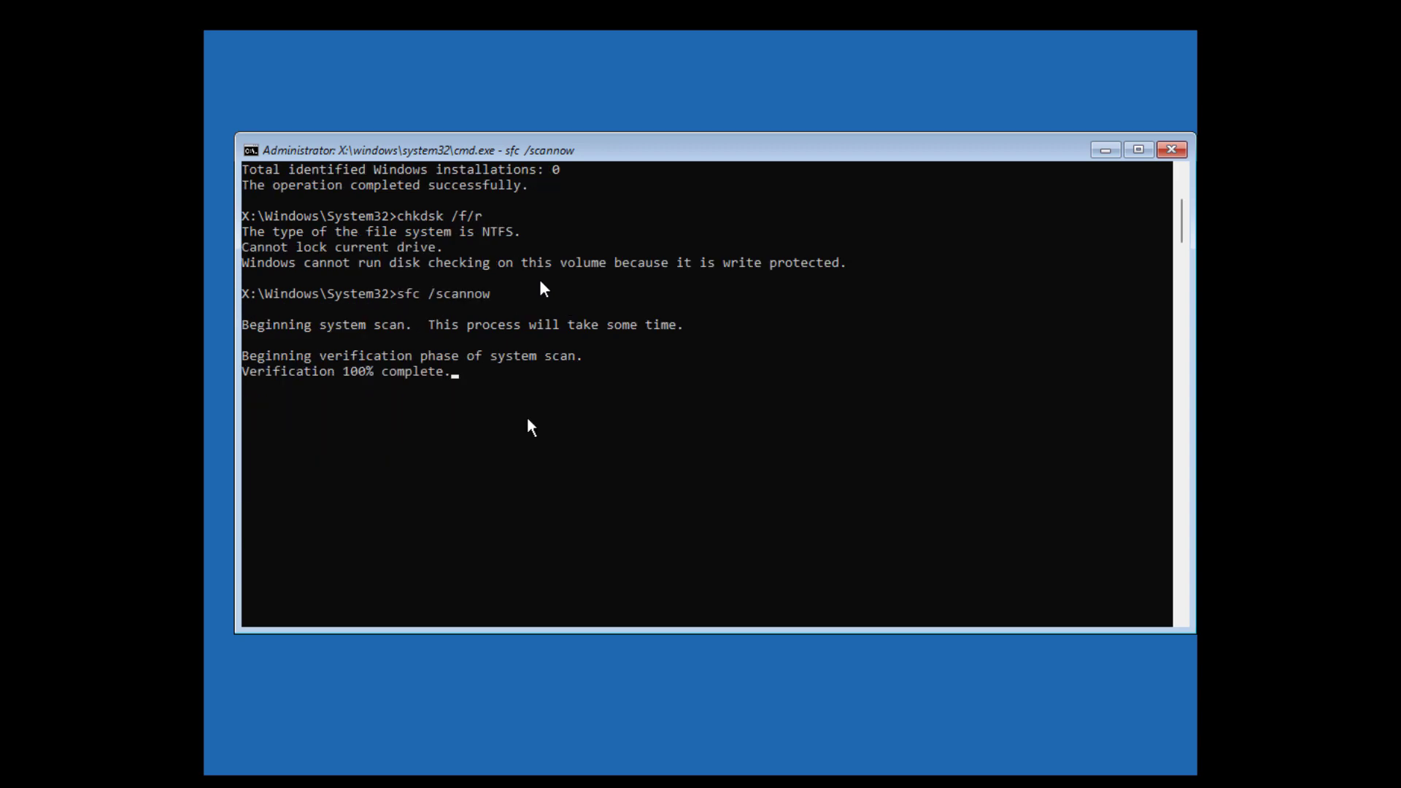
pyautogui.scroll(-5, 528, 424)
pyautogui.write('e')
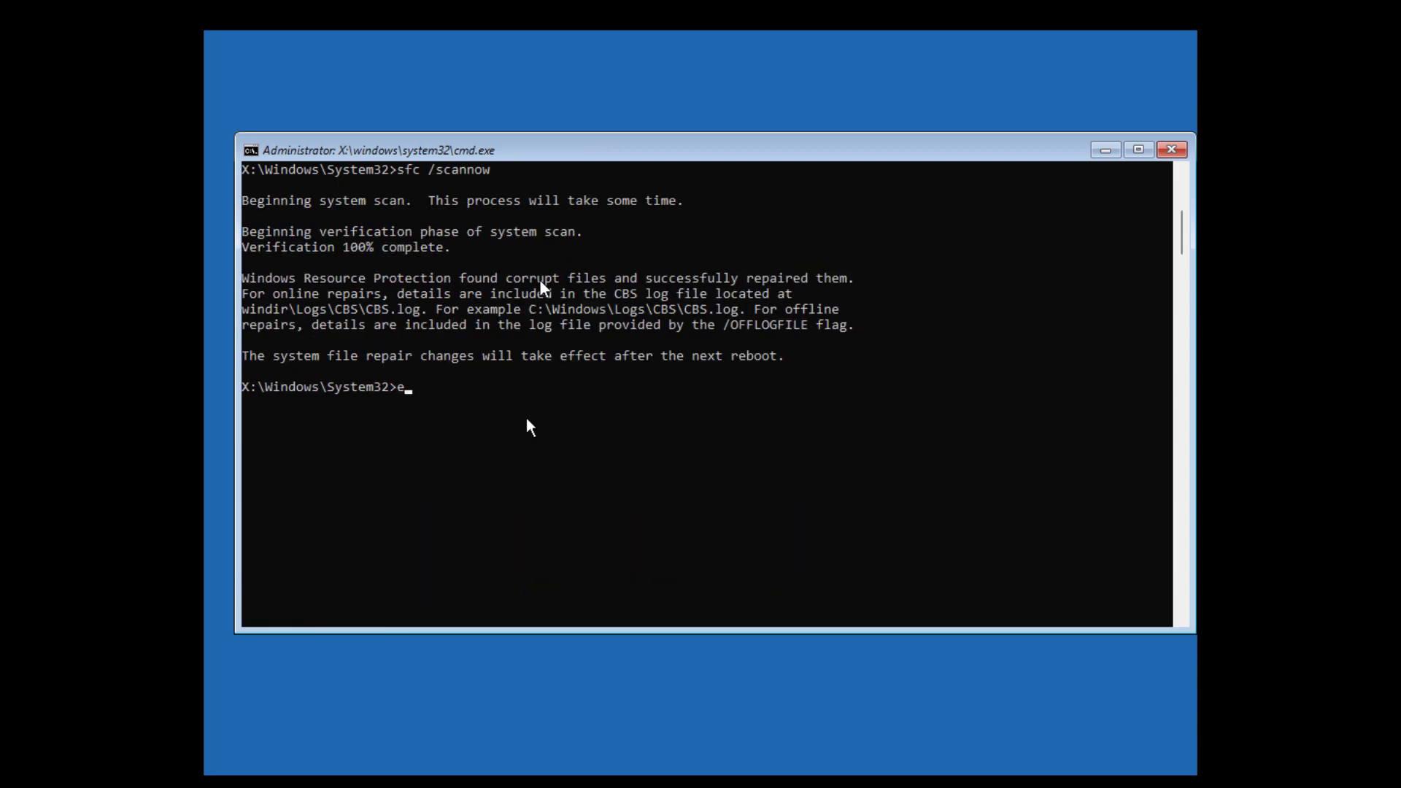
pyautogui.write('xit')
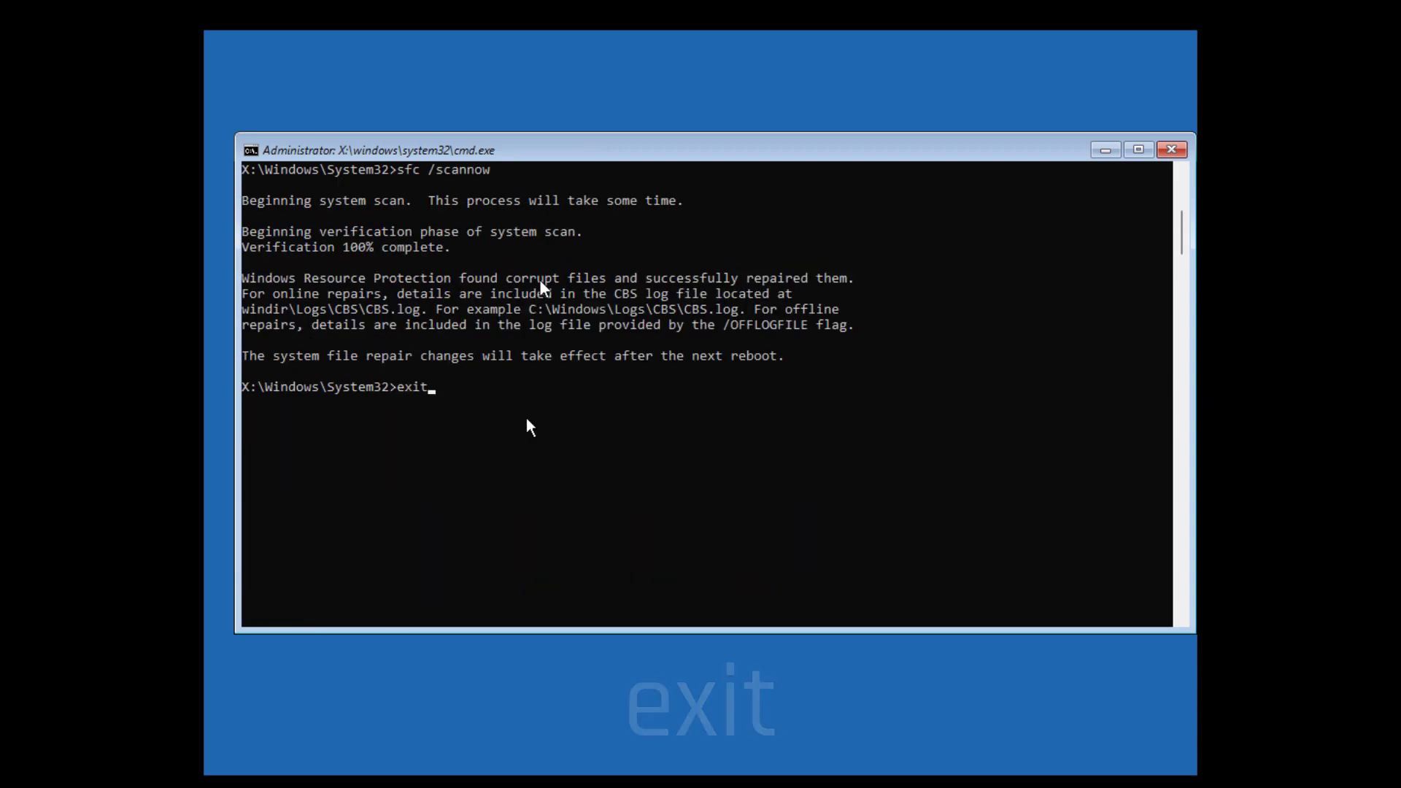
pyautogui.press('Return')
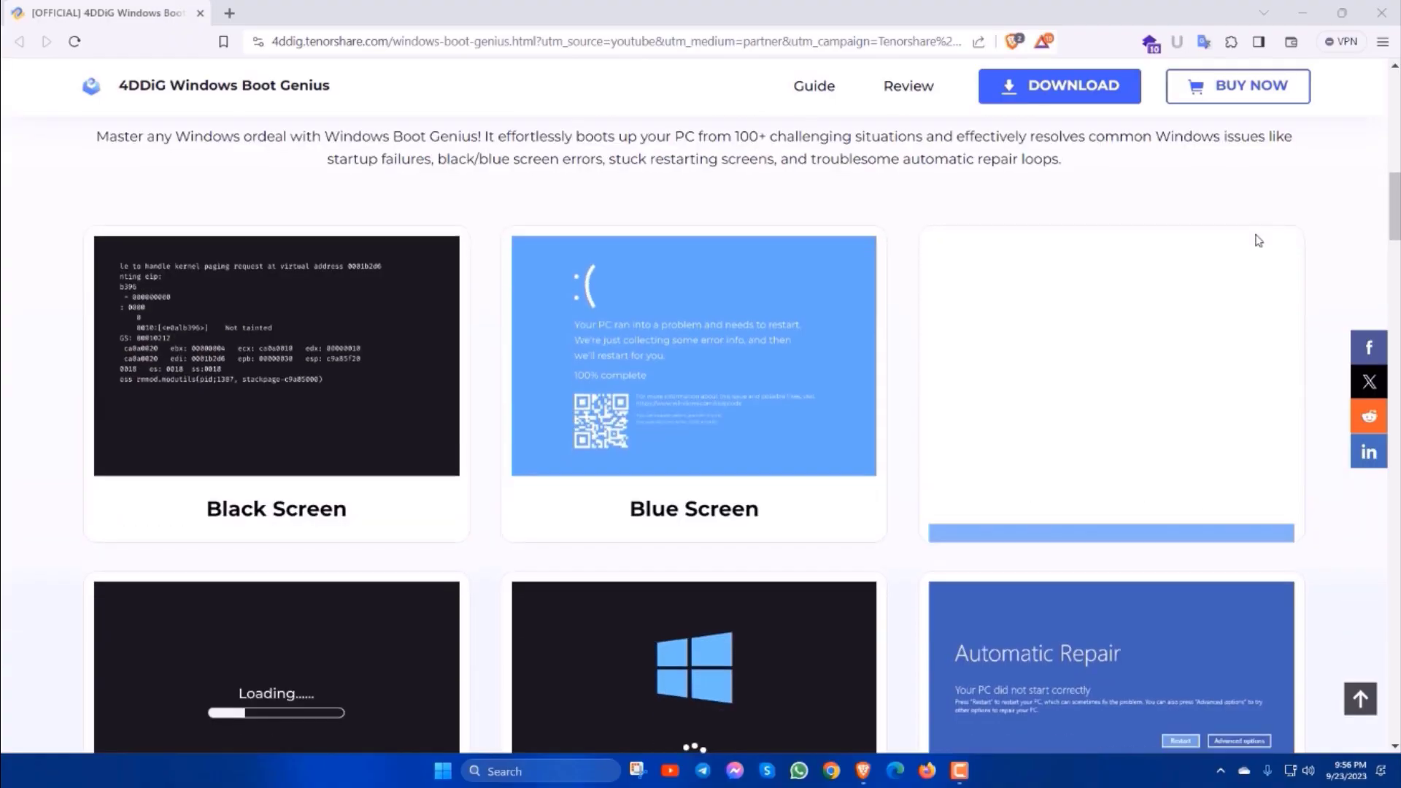
# Scroll the 4DDiG Windows Boot Genius page to 'See How 4DDiG Windows Boot Genius Works'.
pyautogui.scroll(-8, 800, 483)
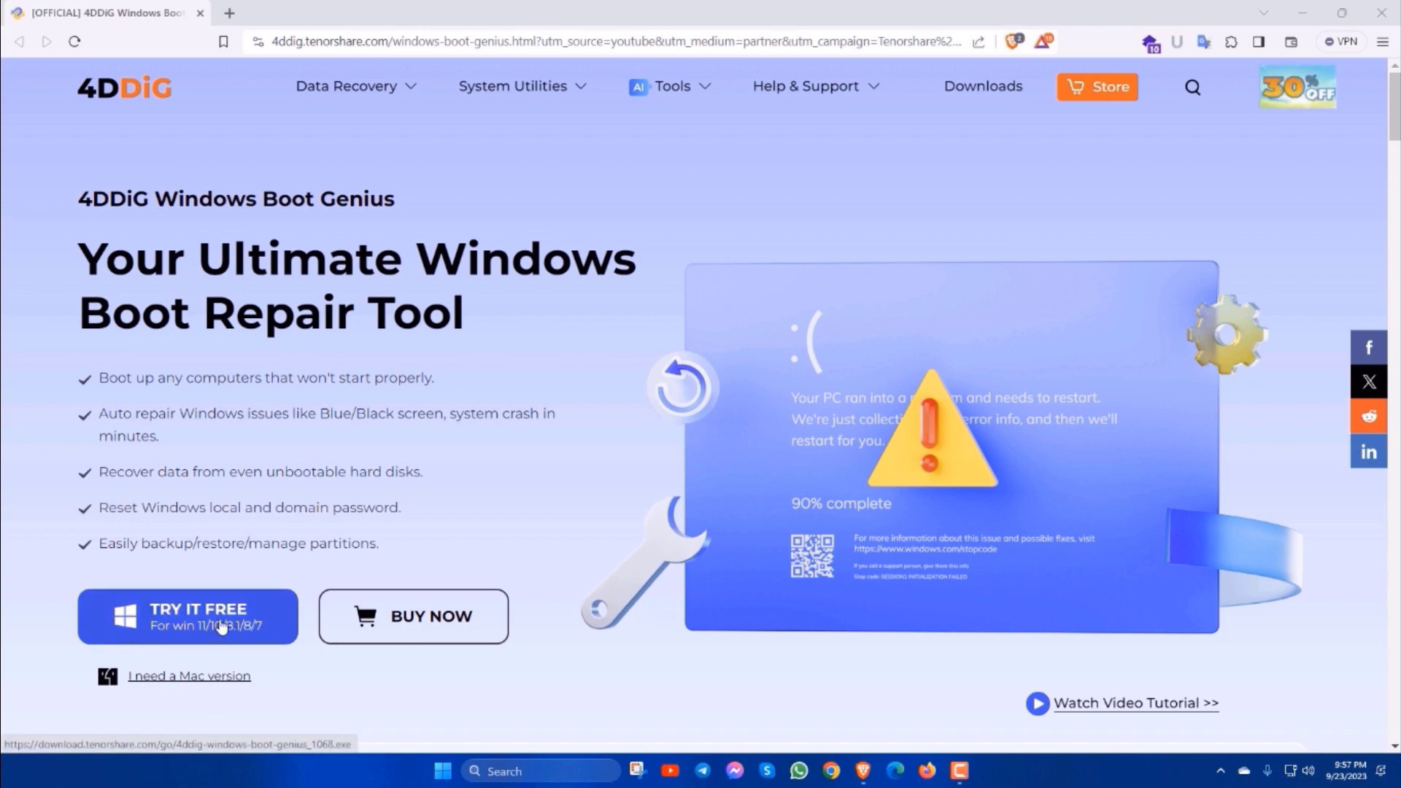
pyautogui.scroll(-10, 758, 496)
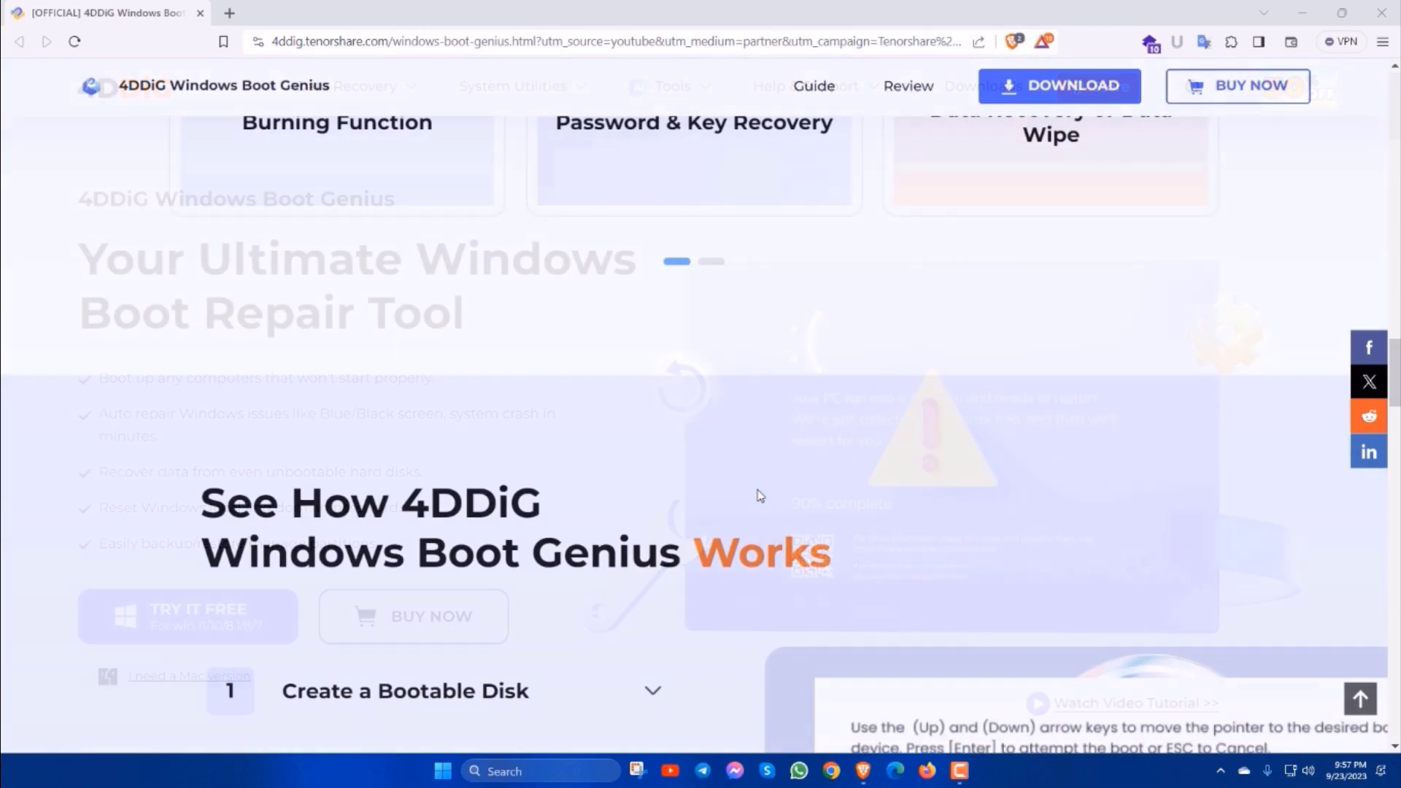
pyautogui.scroll(2, 753, 450)
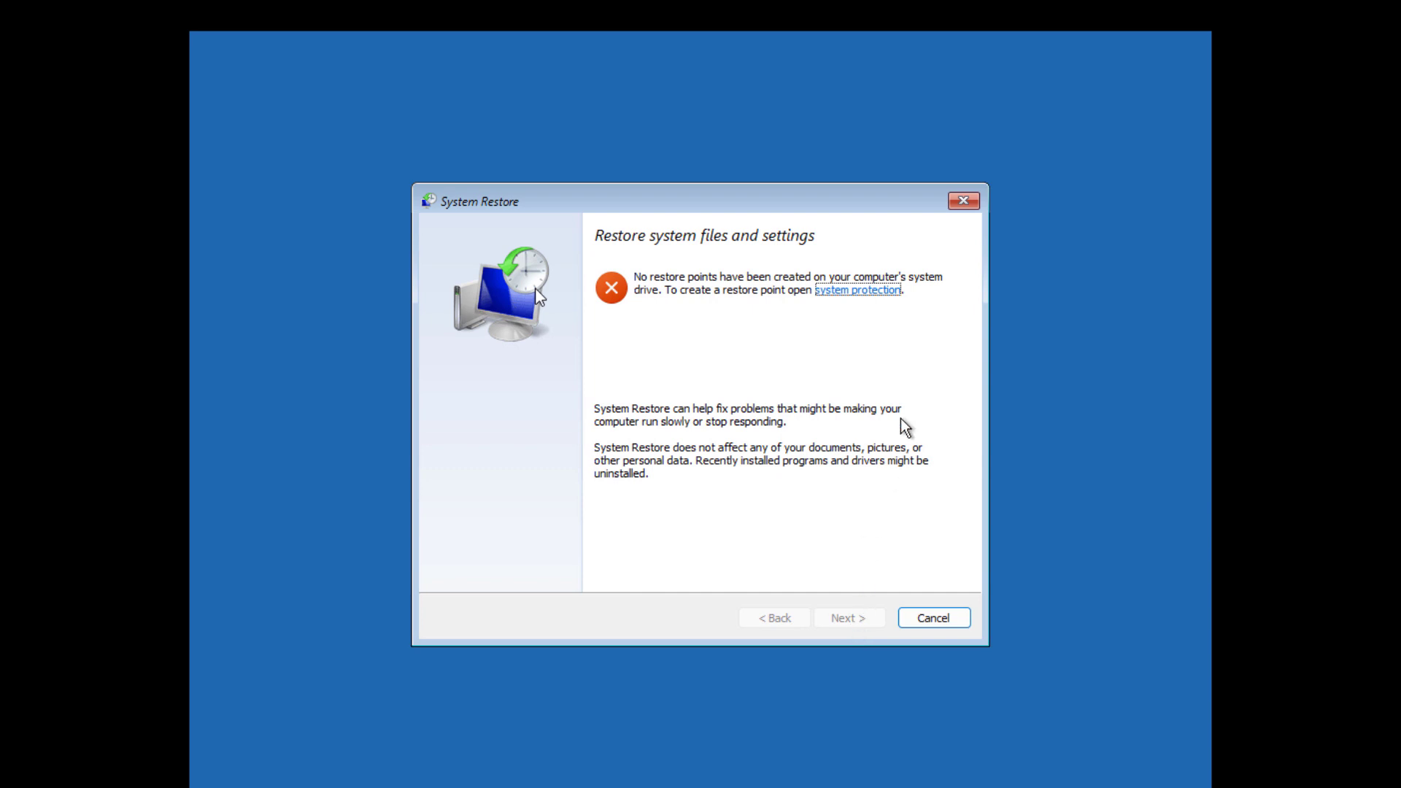
# Close System Restore, boot into Safe Mode via Startup Settings, sign in with the PIN and search Disk Cleanup.
pyautogui.click(963, 202)
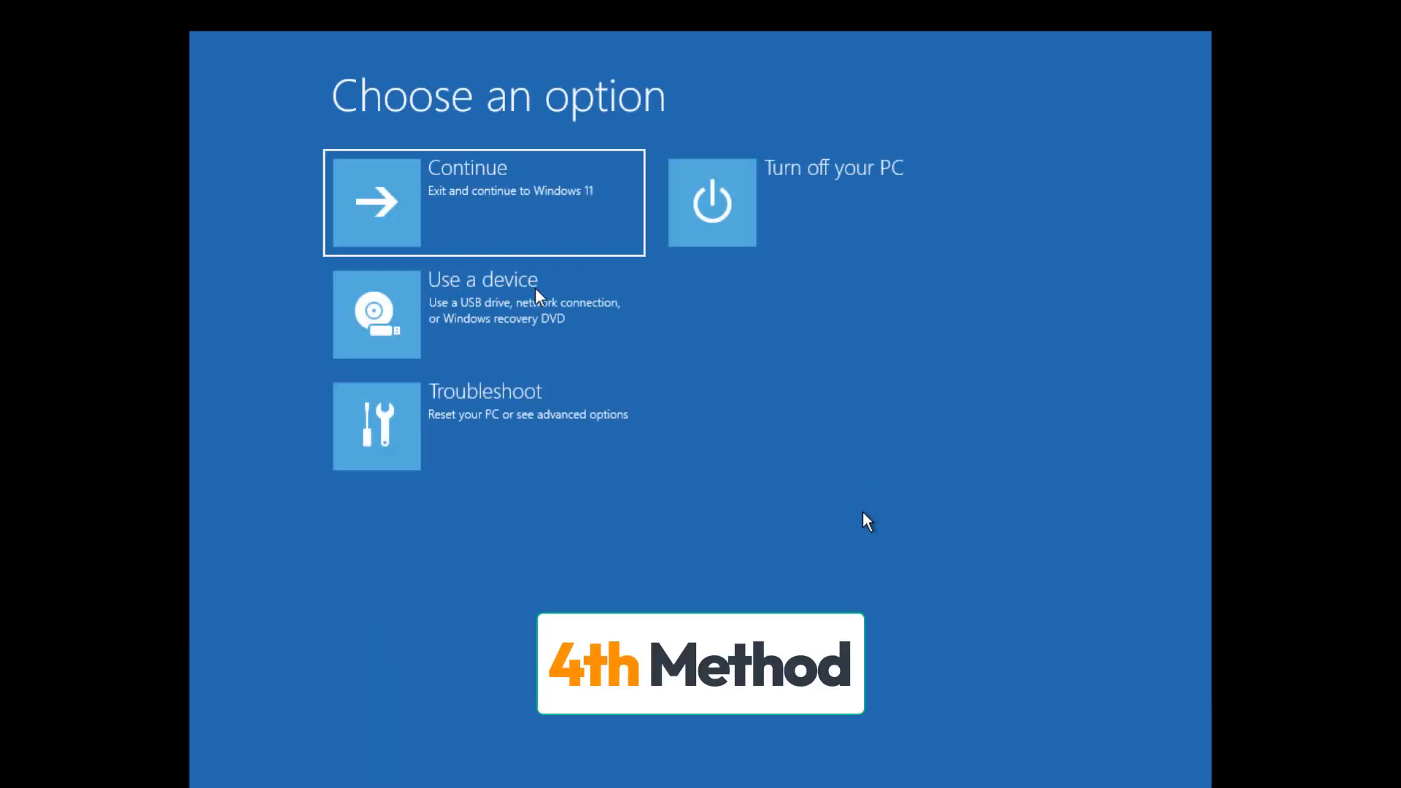
pyautogui.click(560, 448)
pyautogui.click(503, 334)
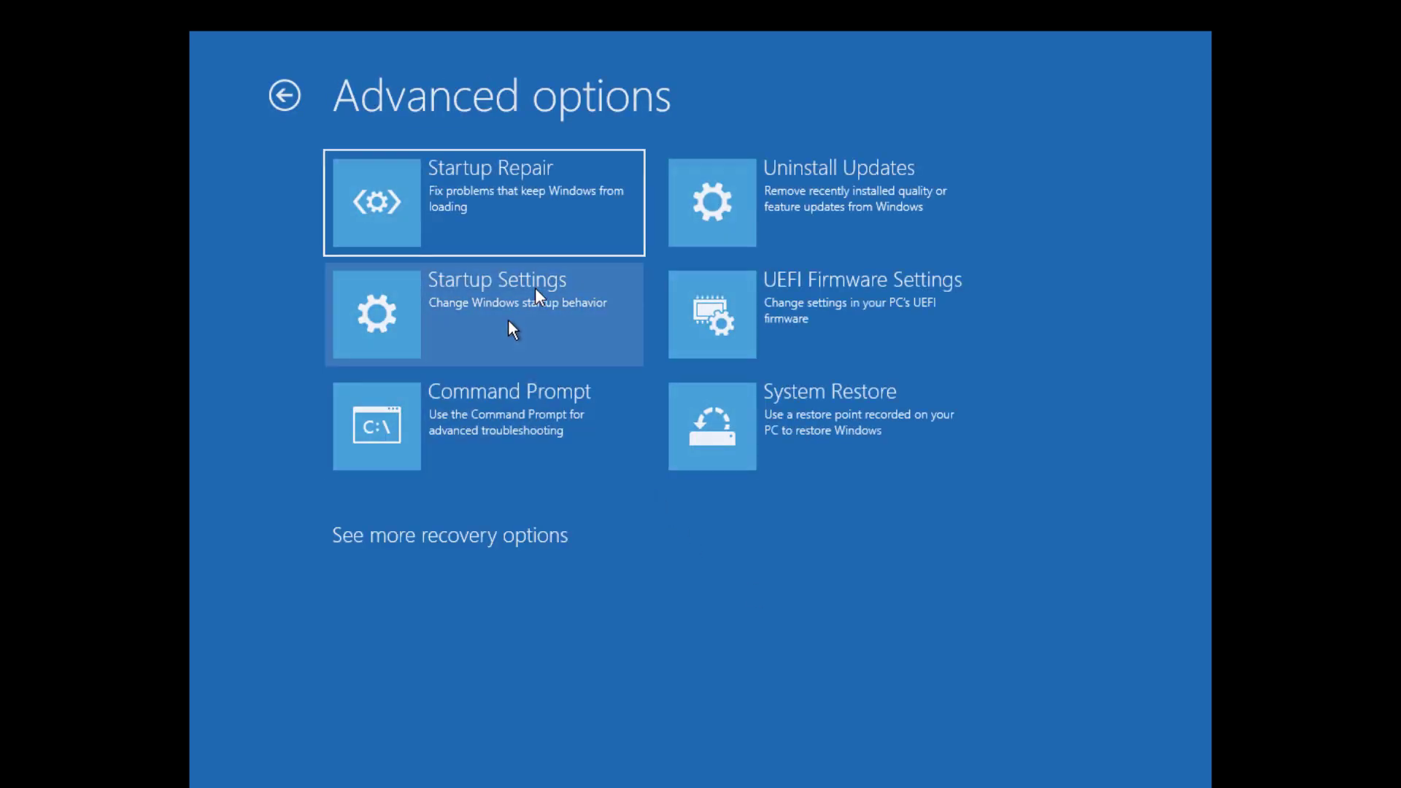
pyautogui.click(509, 321)
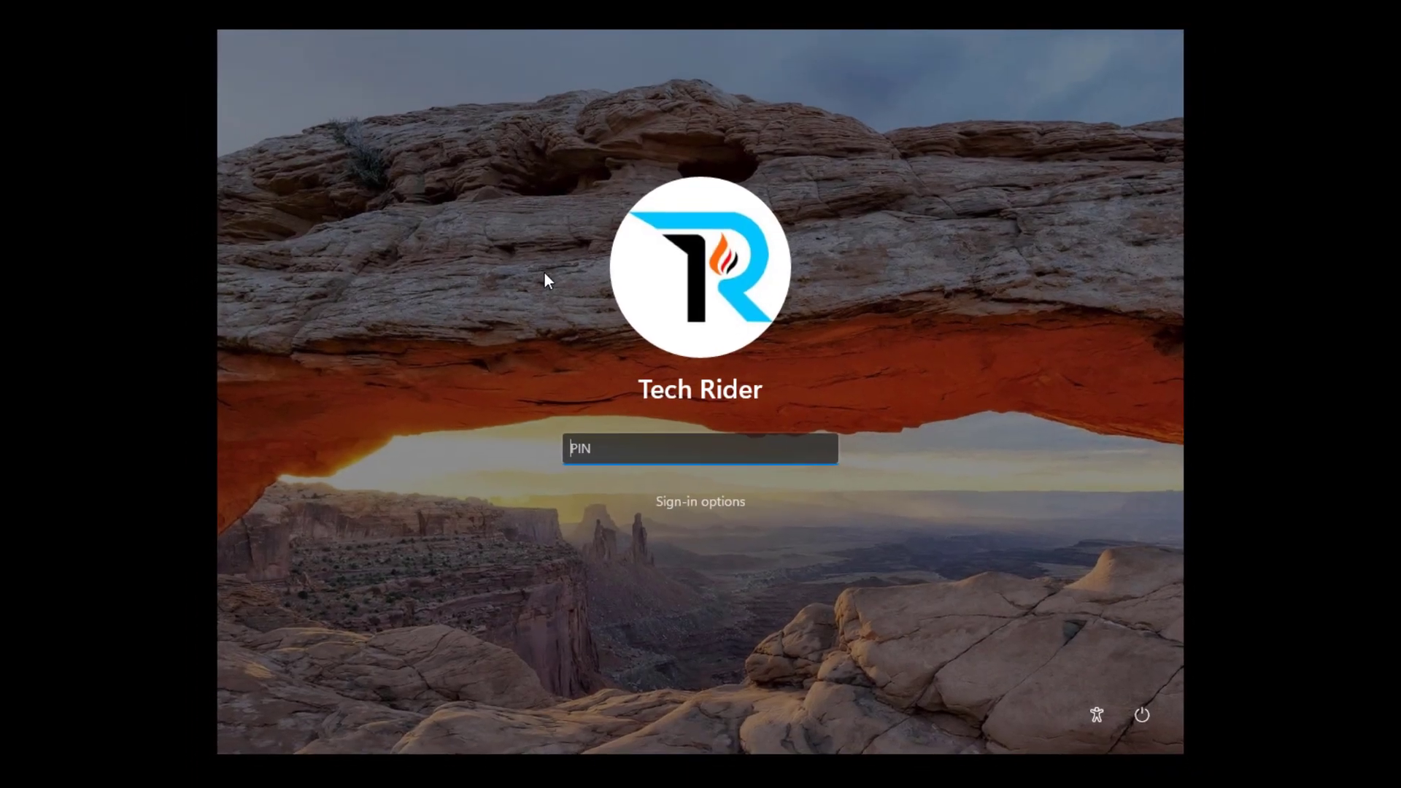
pyautogui.write('1234')
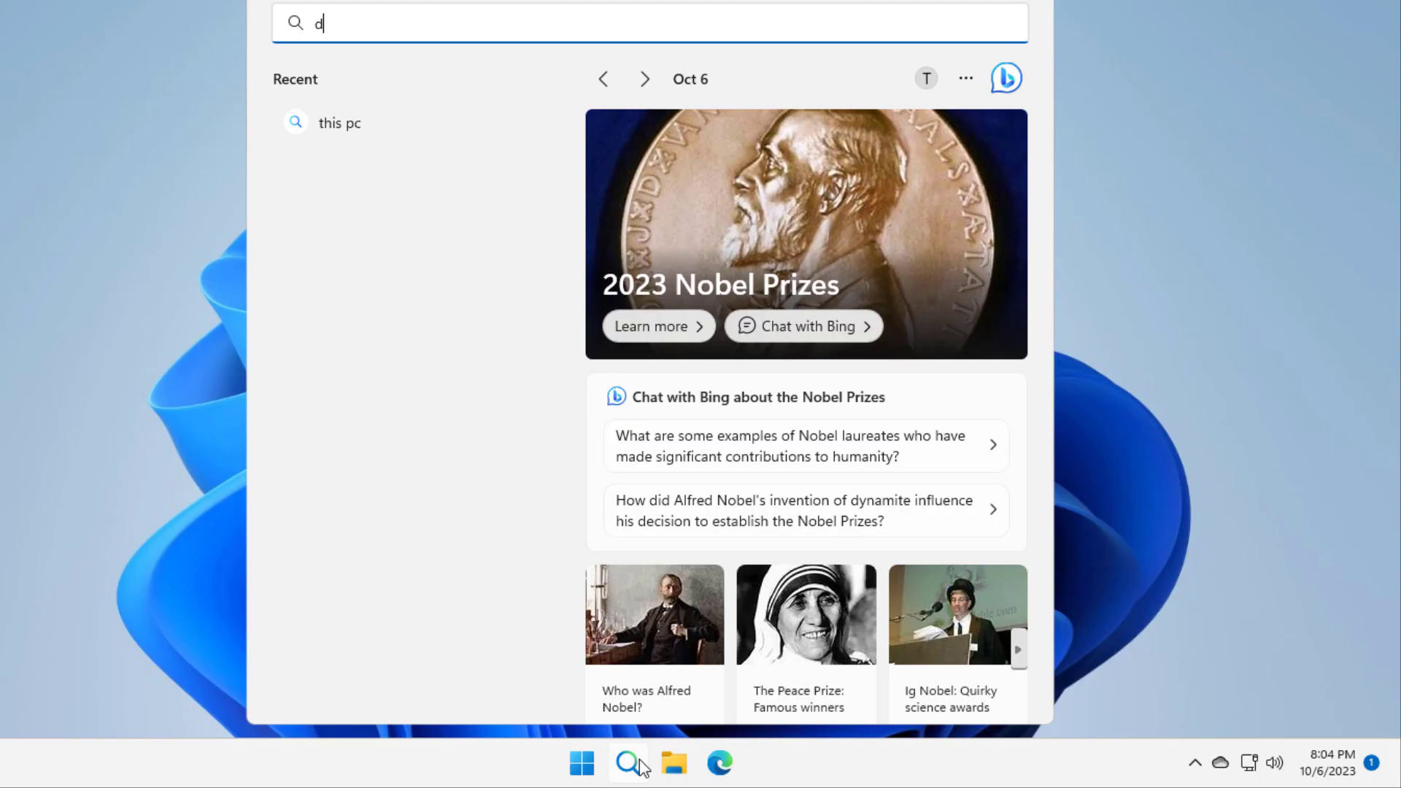
pyautogui.write('i')
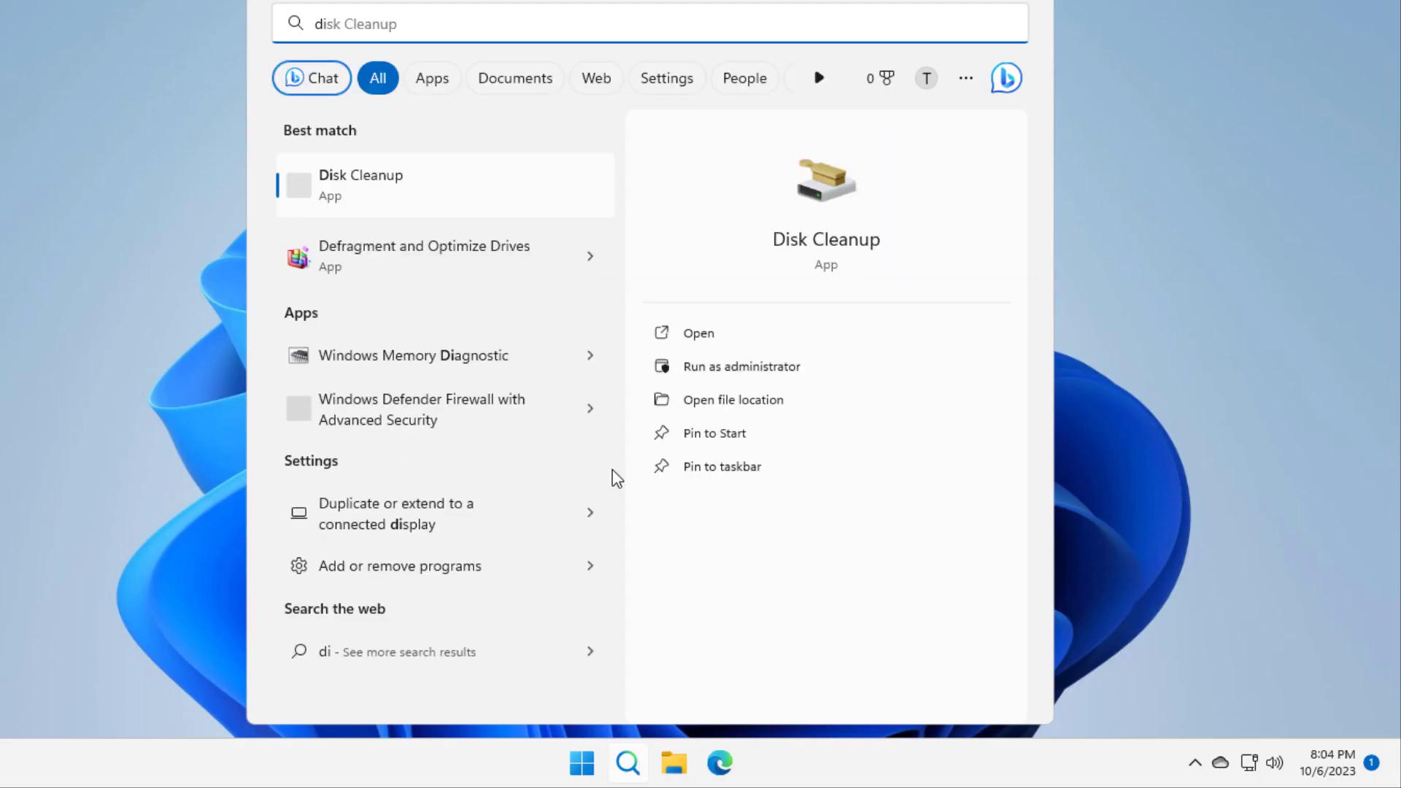
# Launch Disk Cleanup and tick error reports, shader cache, delivery optimization, Recycle Bin, temporary files and thumbnails.
pyautogui.click(402, 195)
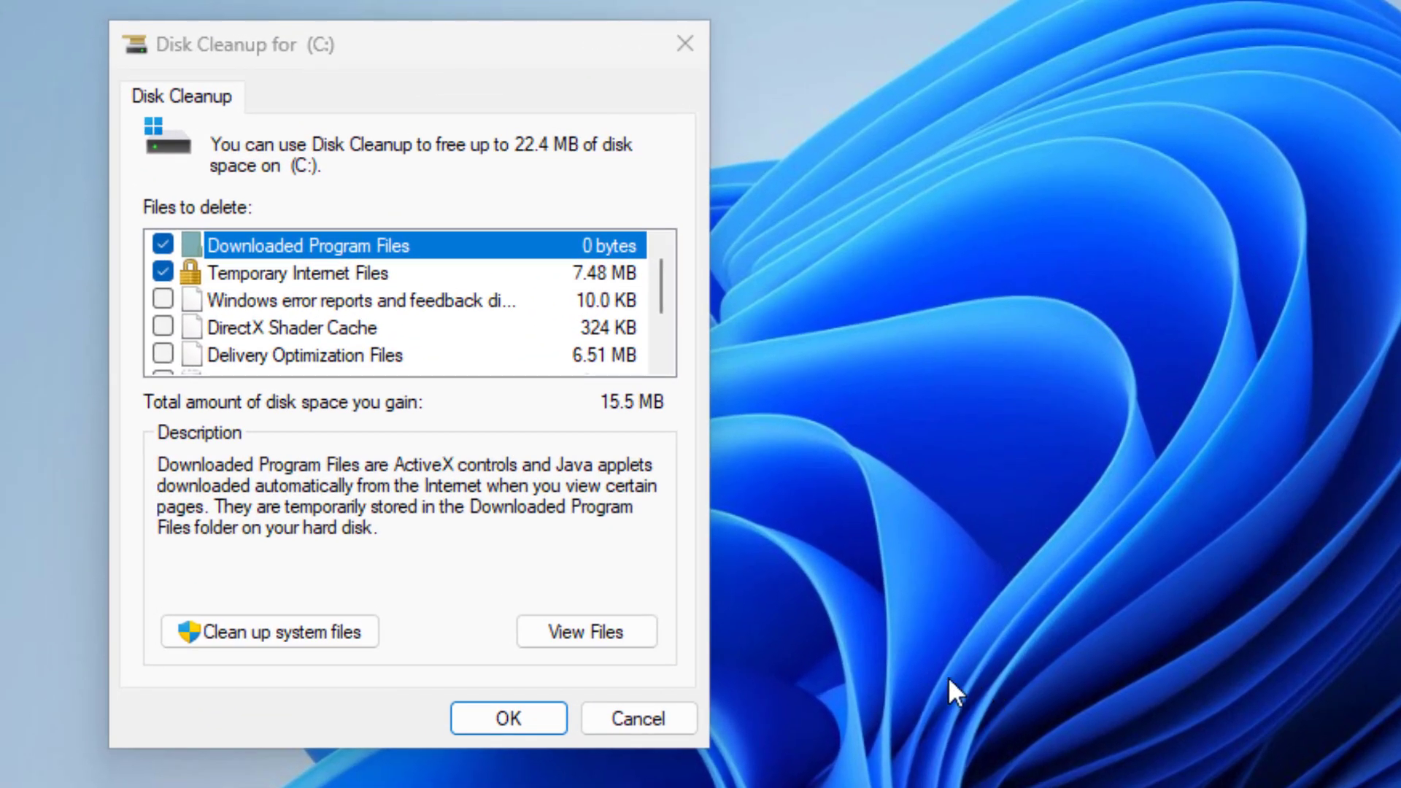
pyautogui.click(163, 299)
pyautogui.click(163, 326)
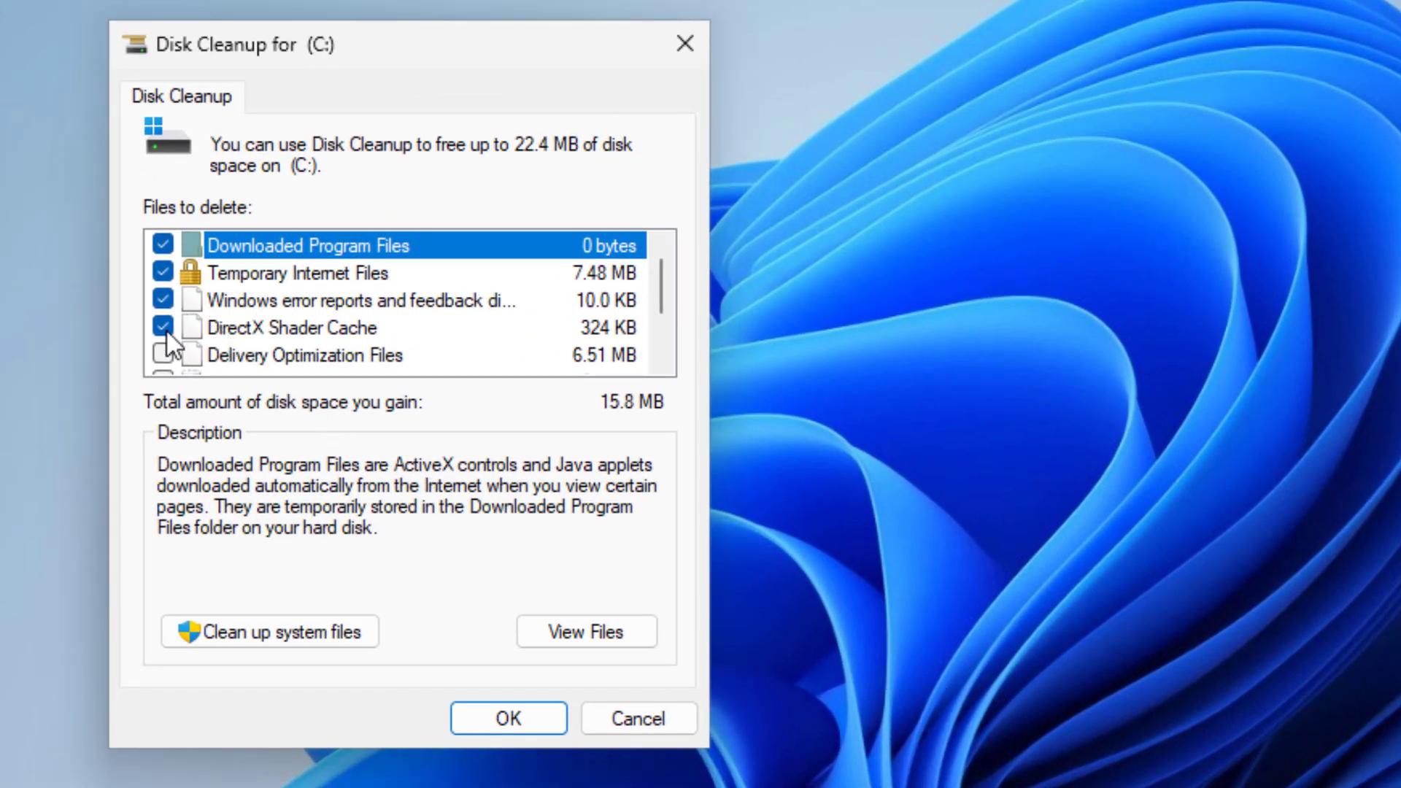
pyautogui.click(162, 354)
pyautogui.scroll(-1, 169, 313)
pyautogui.click(163, 273)
pyautogui.click(163, 300)
pyautogui.click(163, 273)
pyautogui.click(162, 327)
# Include system files and permanently delete the selected files from drive C:.
pyautogui.scroll(1, 182, 314)
pyautogui.scroll(-1, 197, 314)
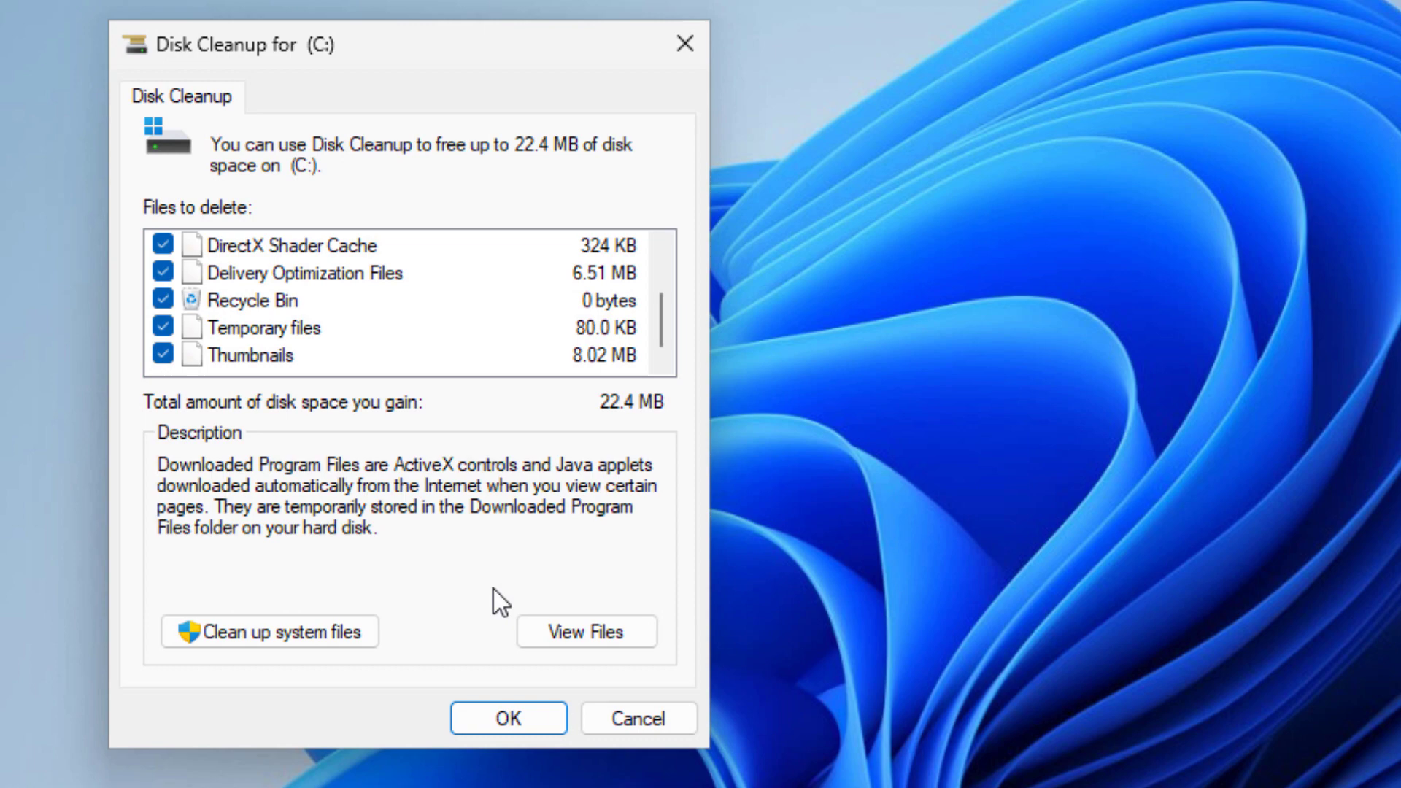
pyautogui.click(273, 629)
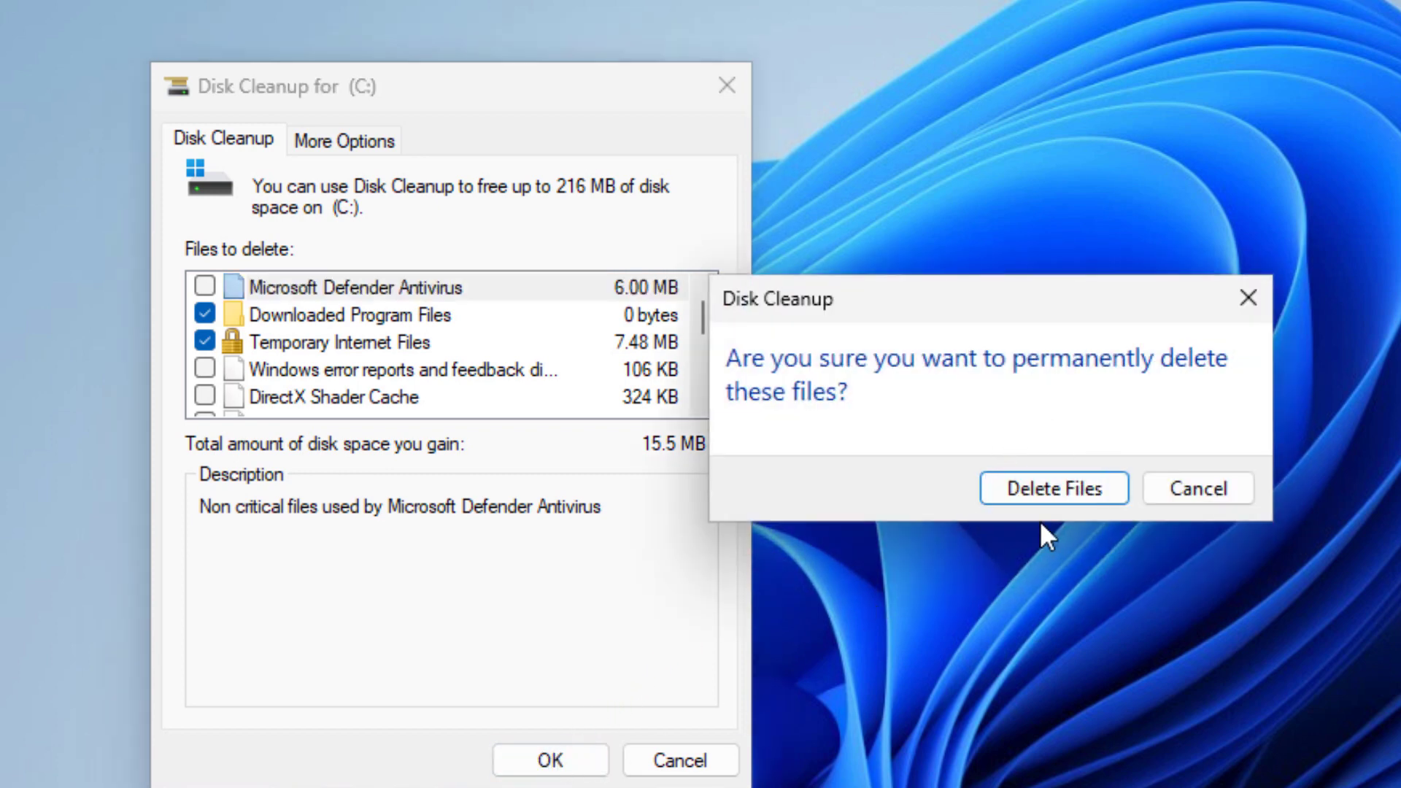
pyautogui.click(1051, 495)
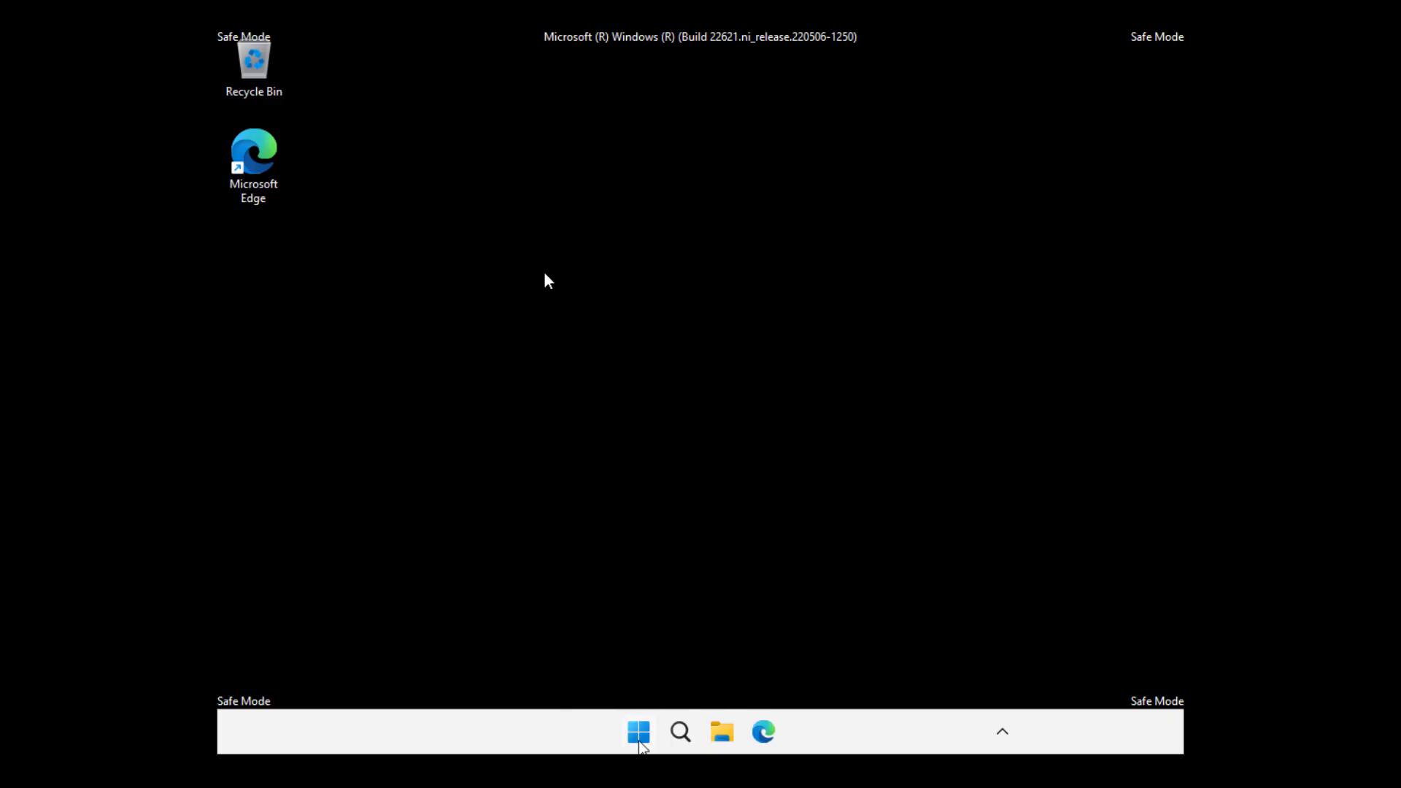
# Restart via Start > Power > Restart to leave Safe Mode, entering the PIN when asked.
pyautogui.click(639, 741)
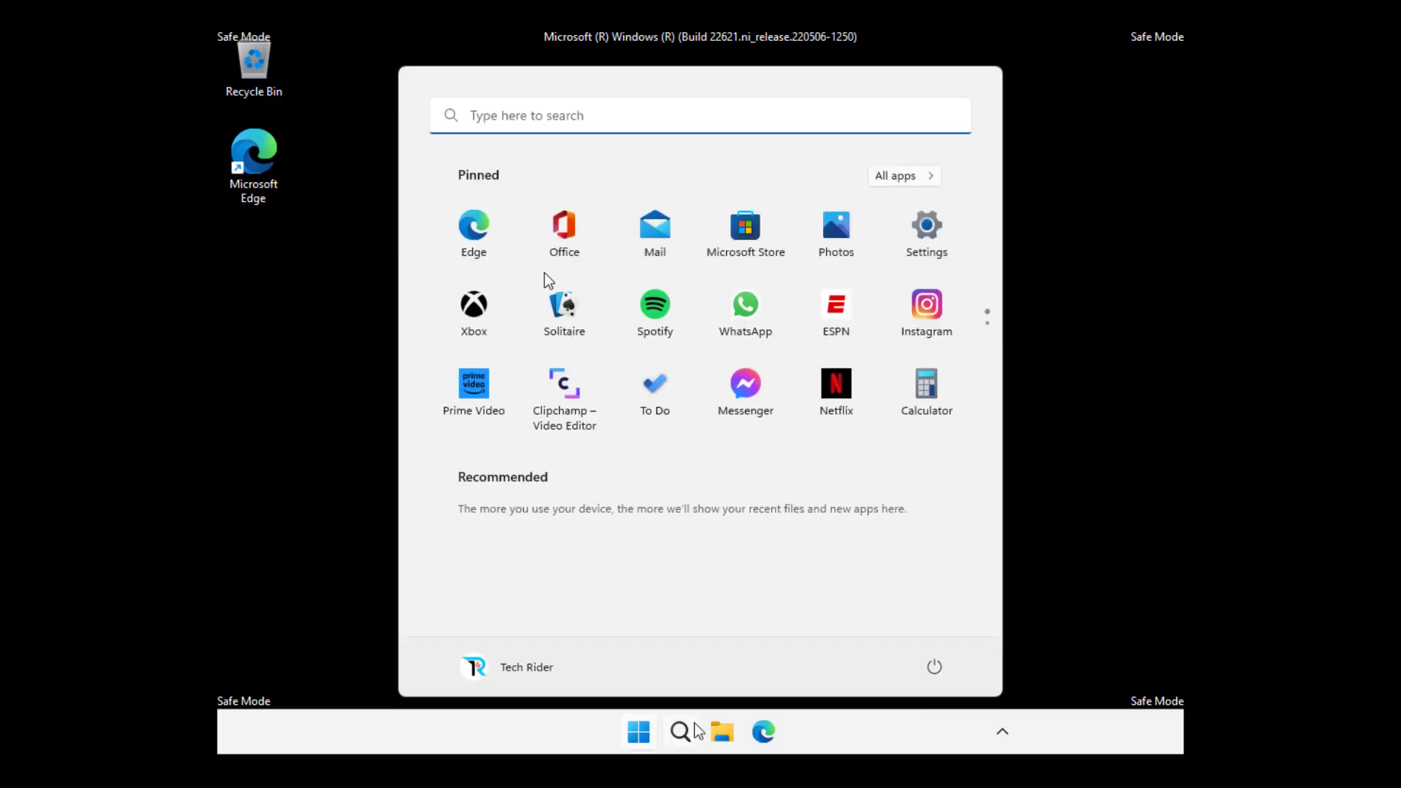
pyautogui.click(939, 671)
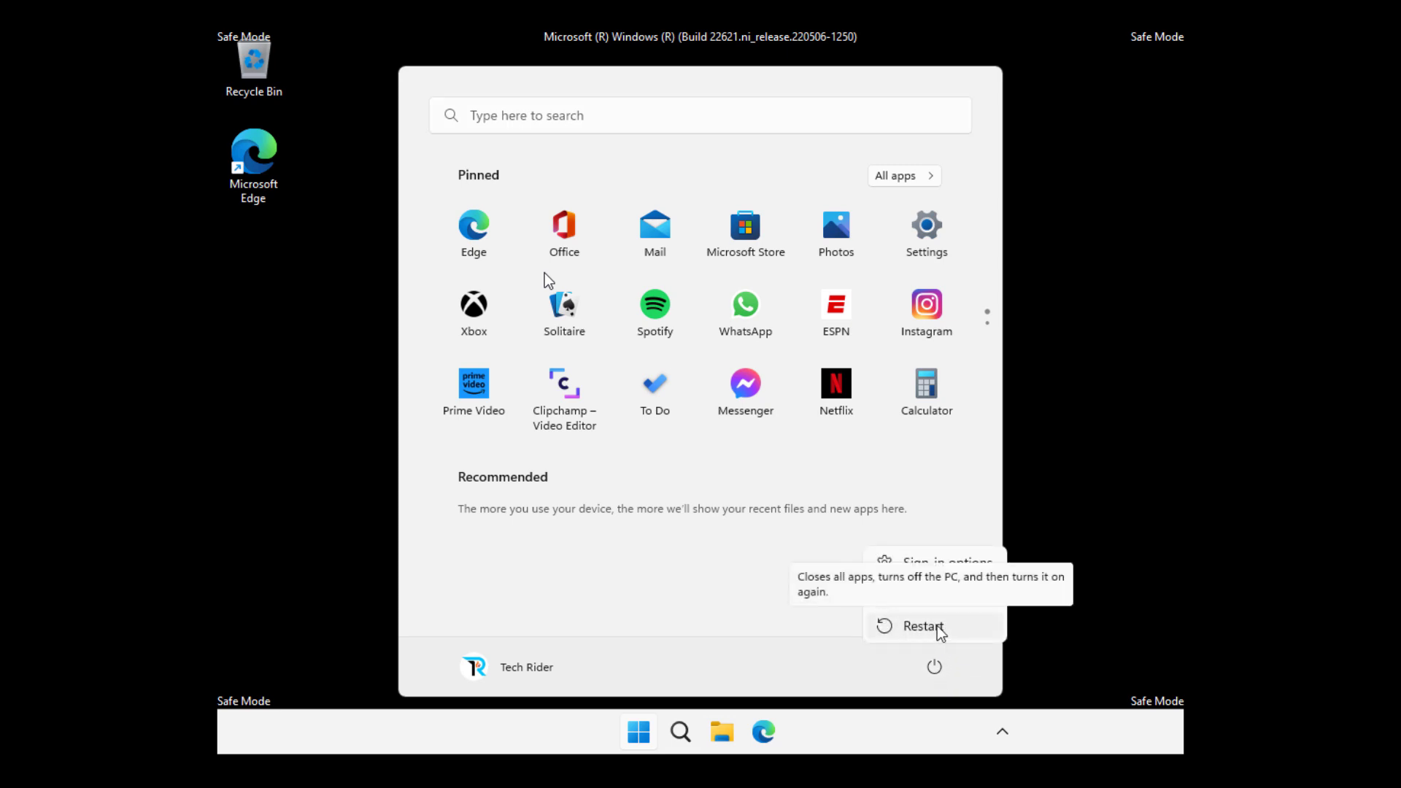
pyautogui.click(939, 629)
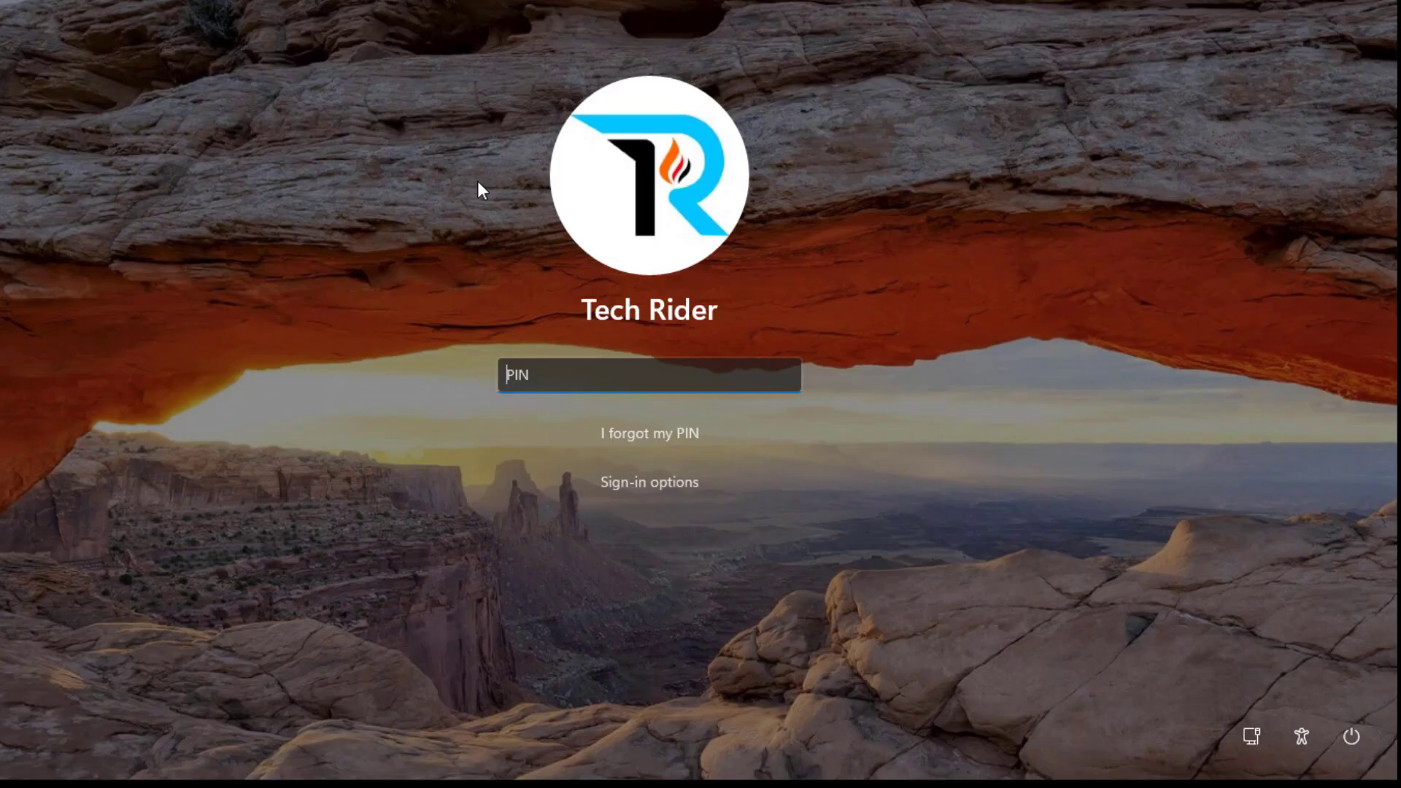
pyautogui.write('1234')
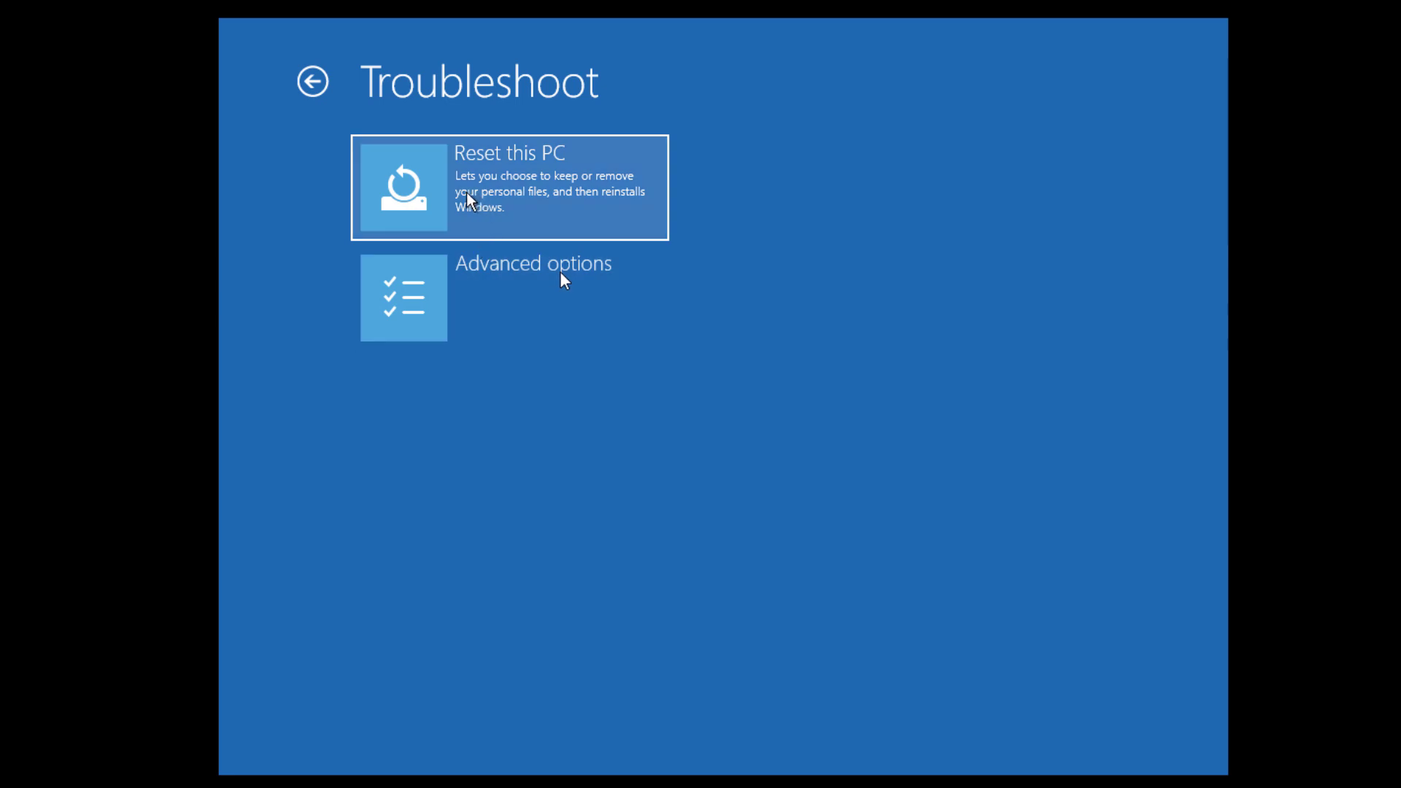
# Start Reset this PC with Keep my files and Local reinstall.
pyautogui.click(509, 191)
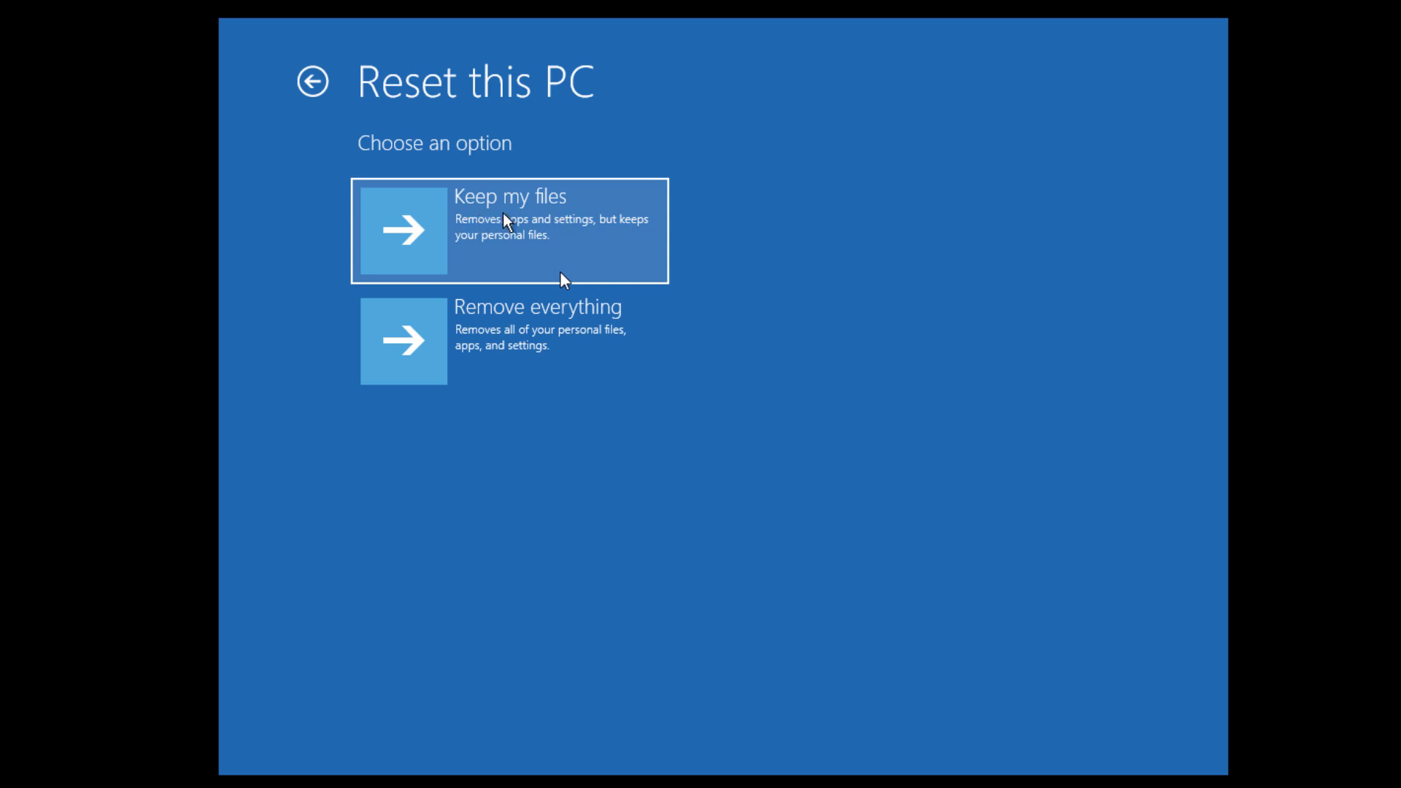
pyautogui.click(561, 273)
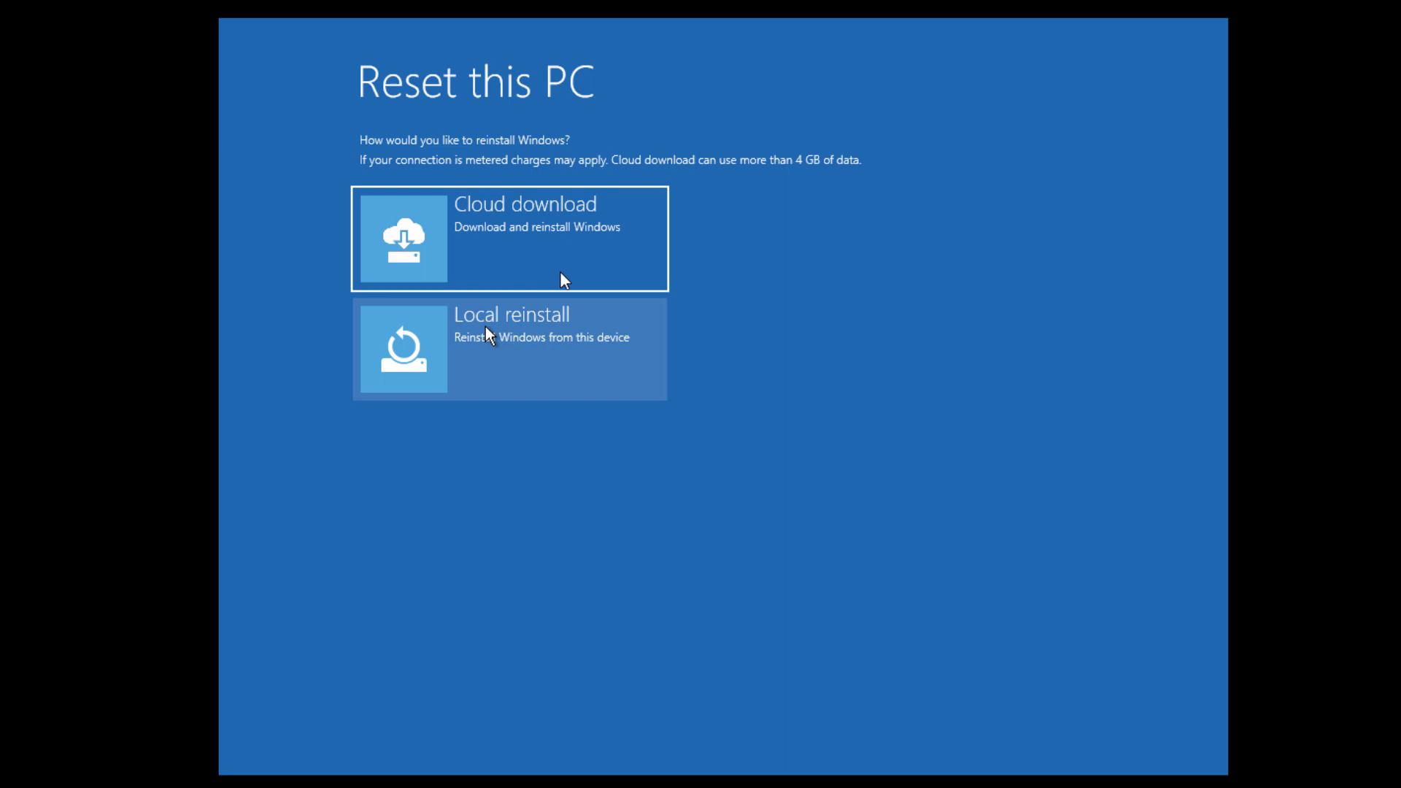
pyautogui.click(509, 346)
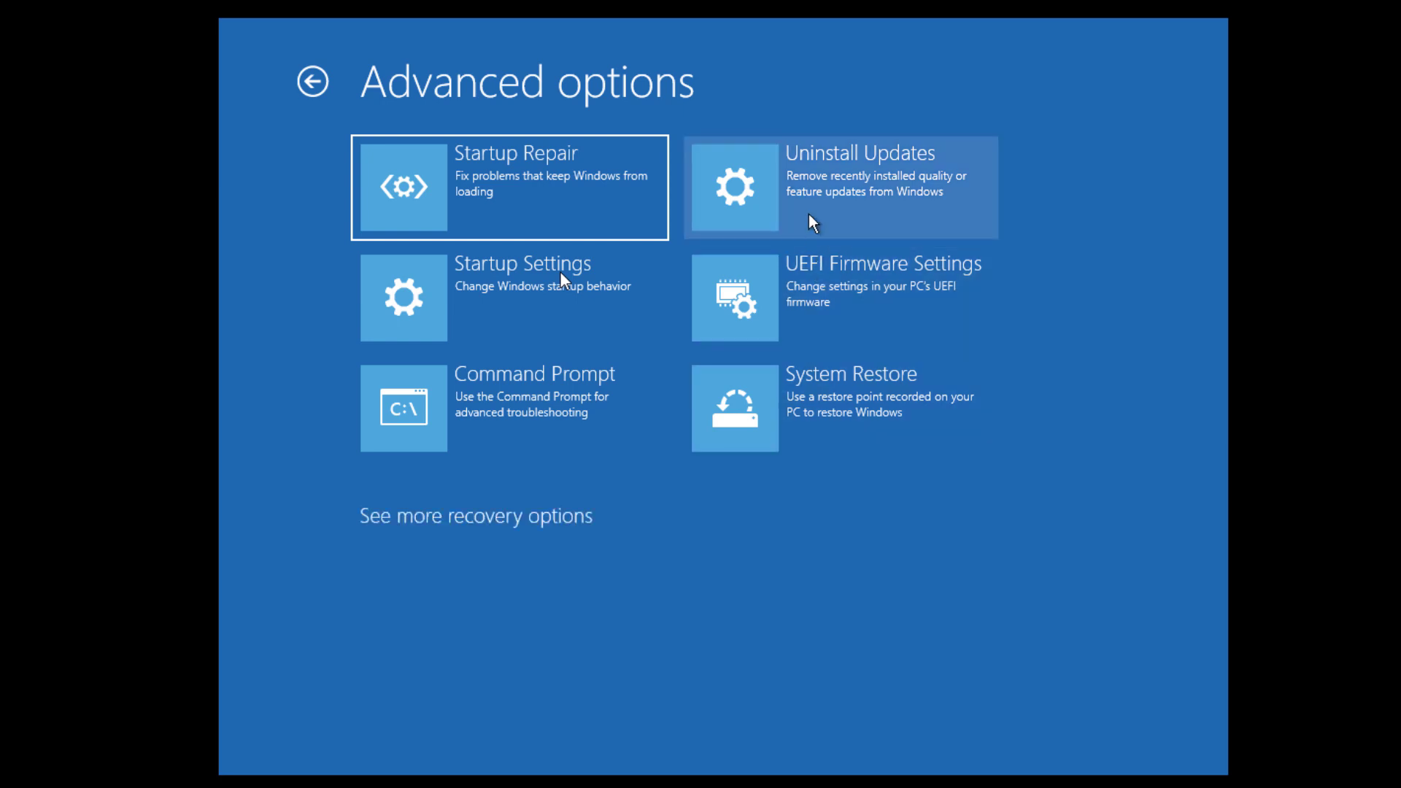
# Preview the quality-update option, attempt to uninstall the latest feature update, then dismiss the error.
pyautogui.click(853, 199)
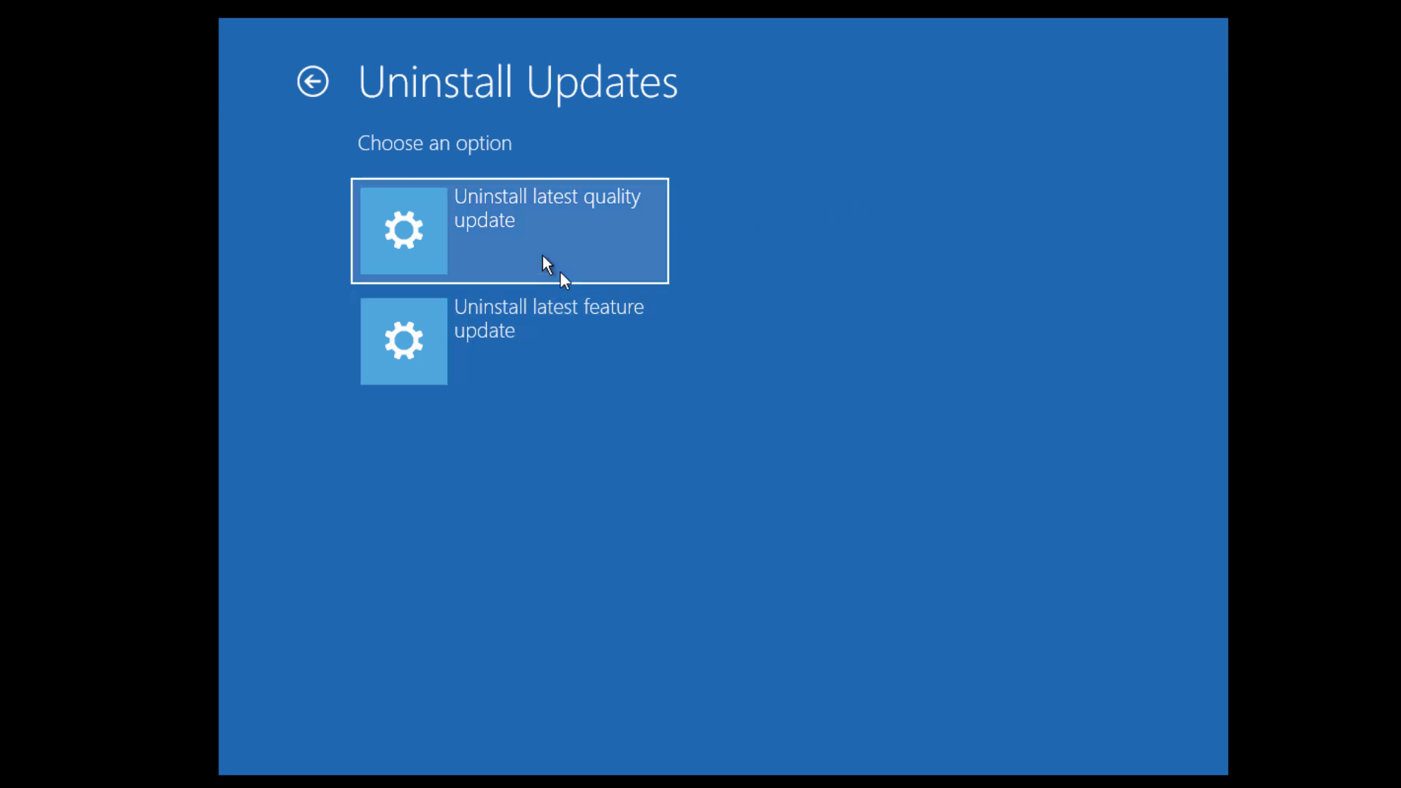
pyautogui.click(562, 277)
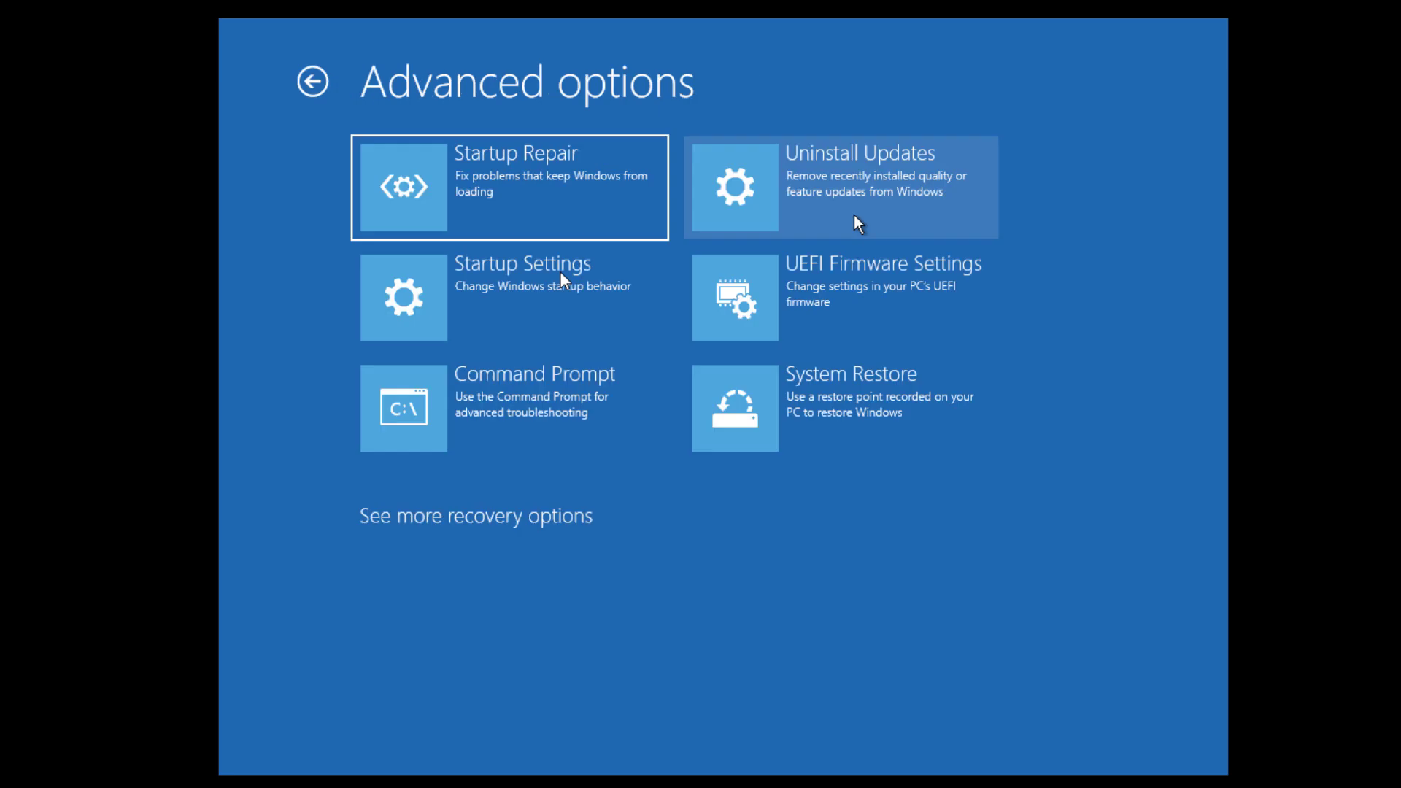
pyautogui.click(856, 219)
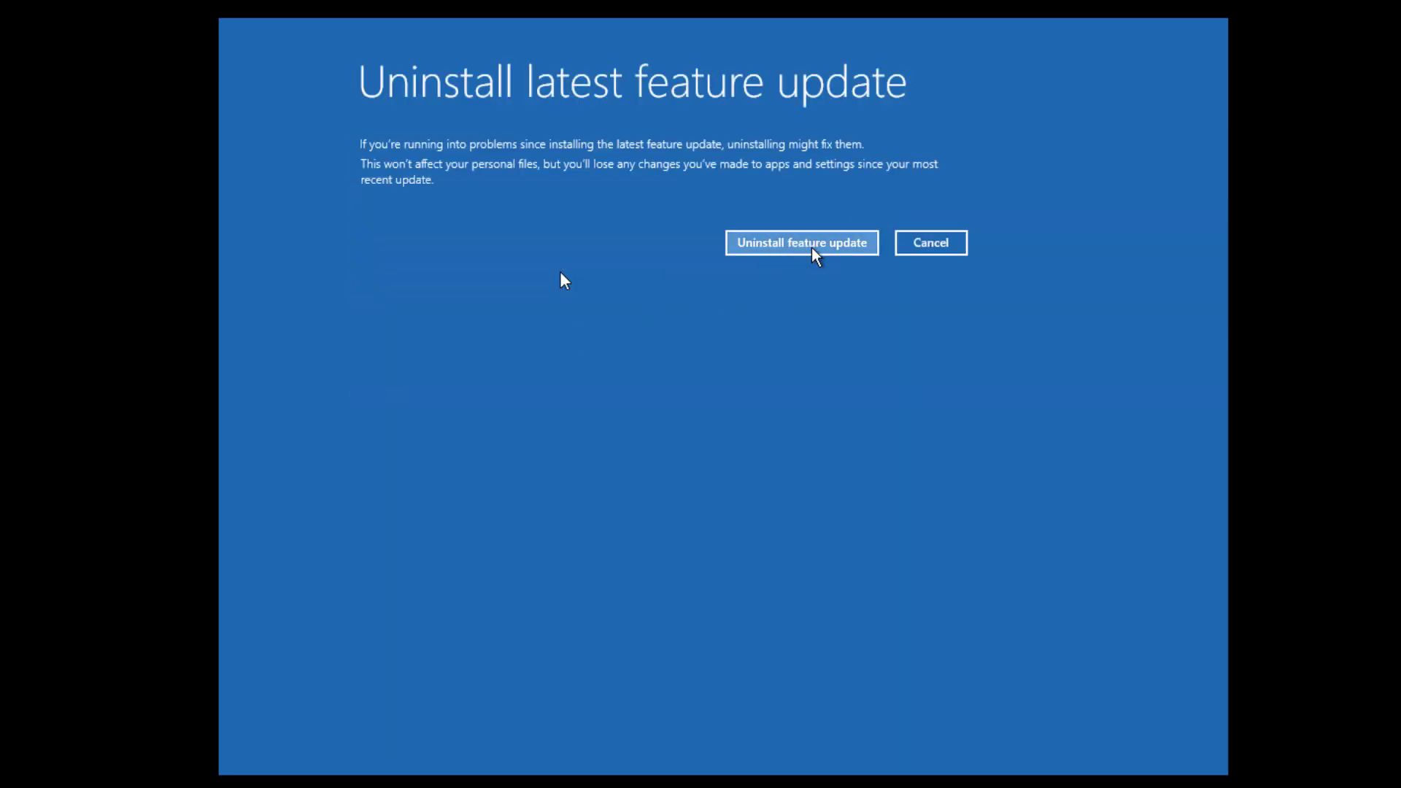
pyautogui.click(805, 248)
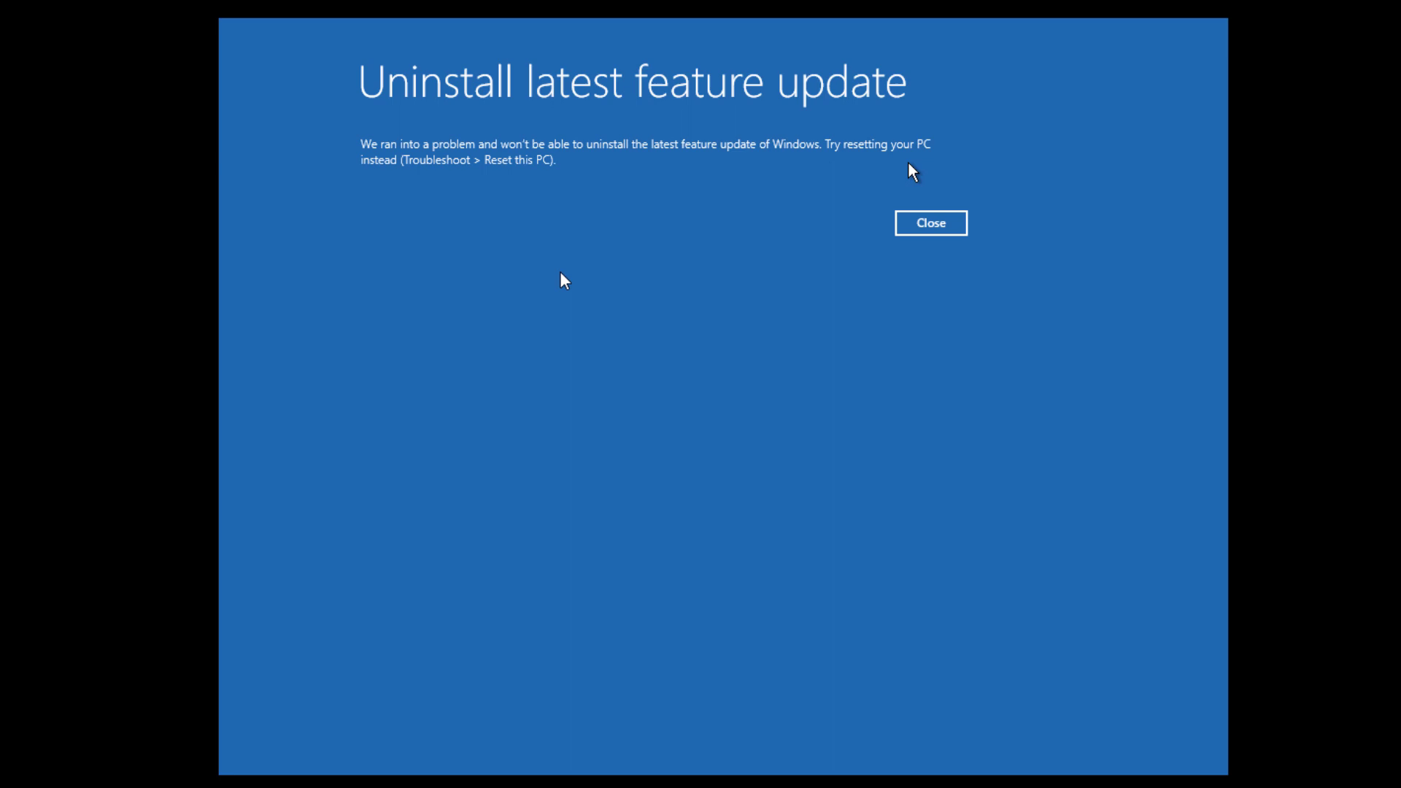
pyautogui.click(942, 225)
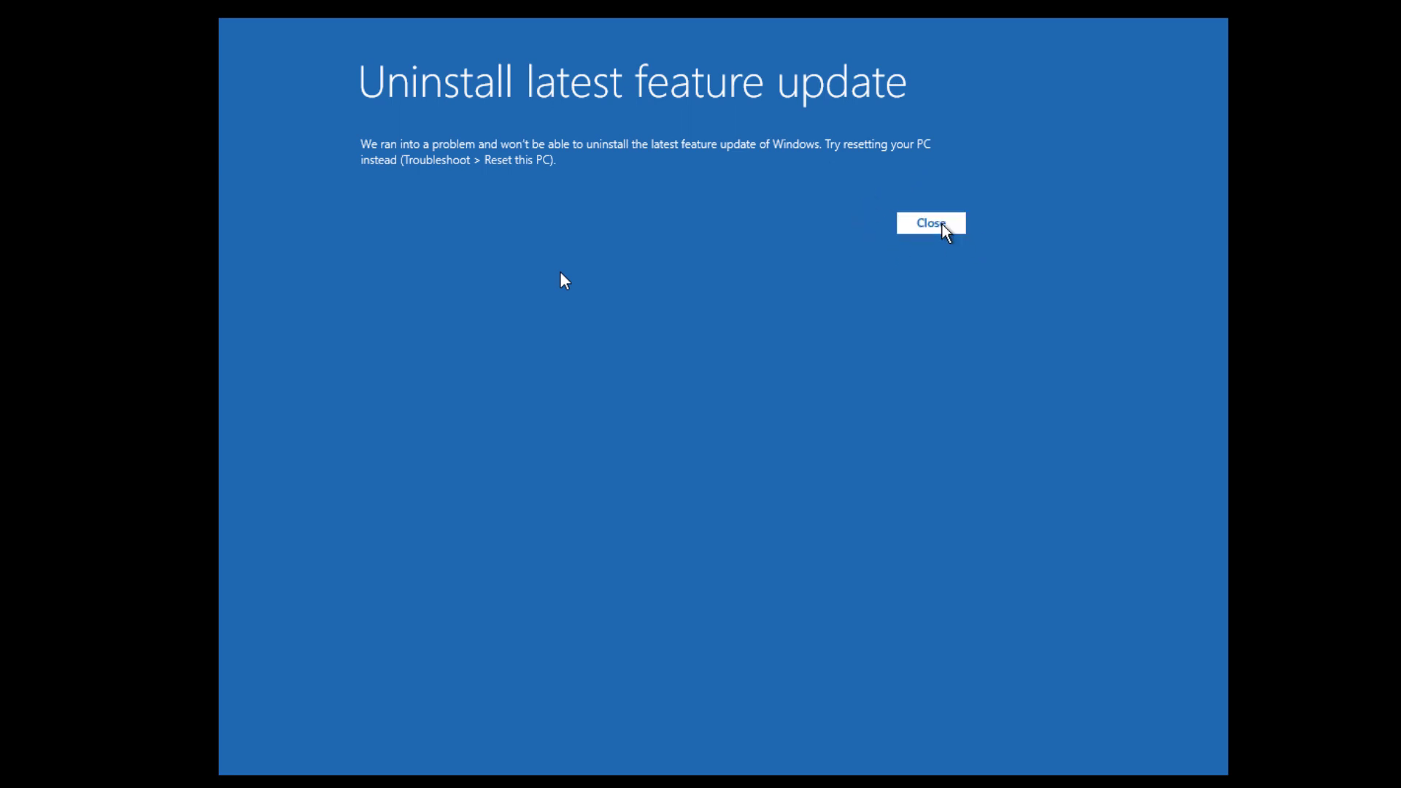